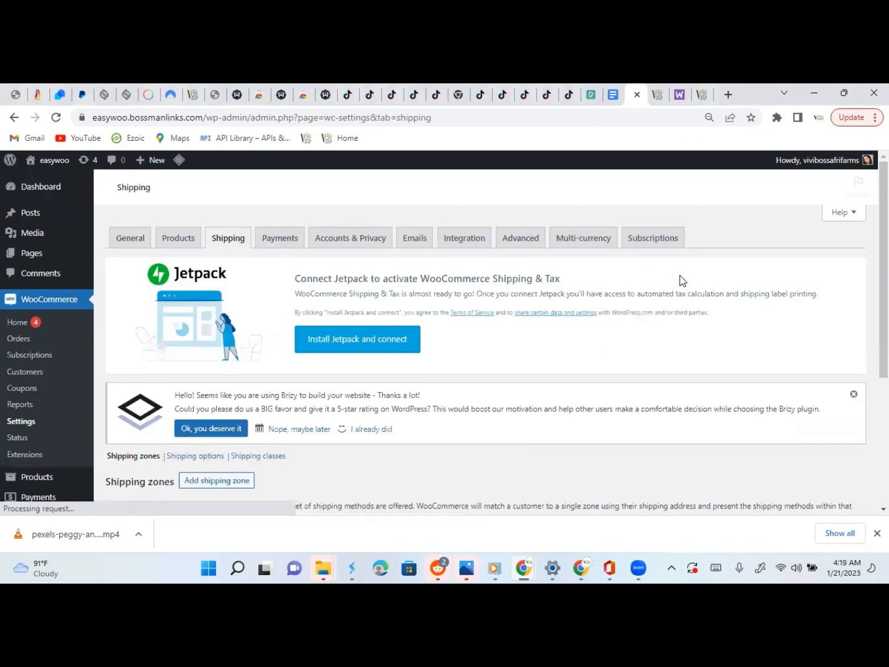
# - Review the existing shipping zones and open the shipping methods for locations not covered by other zones
pyautogui.scroll(-2, 128, 312)
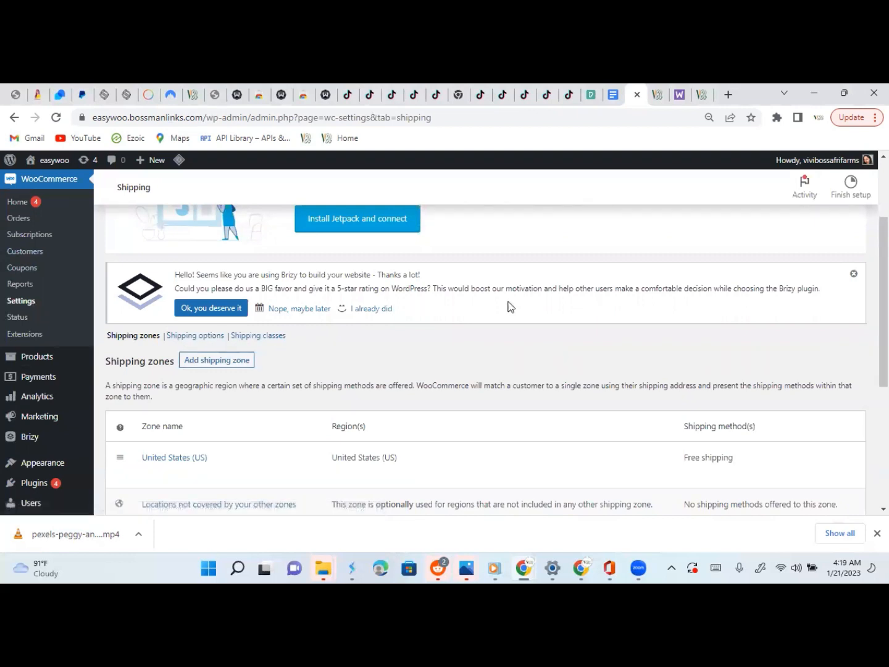
pyautogui.scroll(-1, 445, 340)
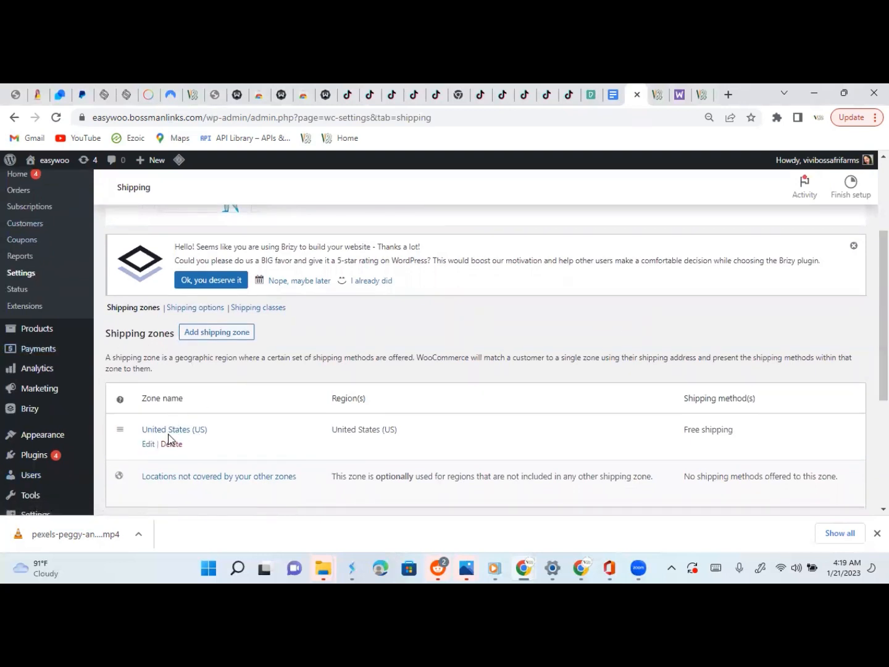
pyautogui.moveTo(171, 501)
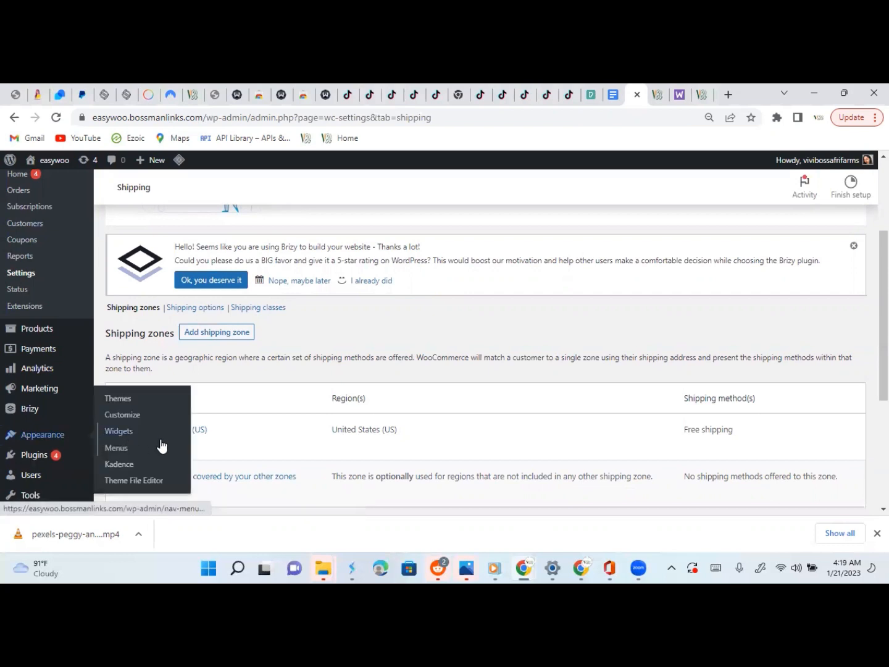
pyautogui.moveTo(185, 444)
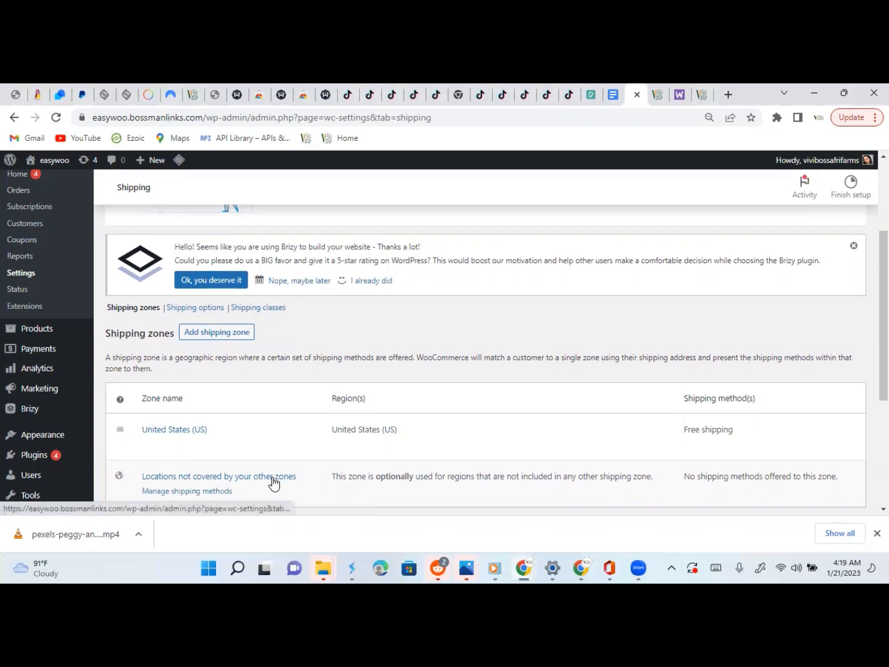
pyautogui.moveTo(209, 492)
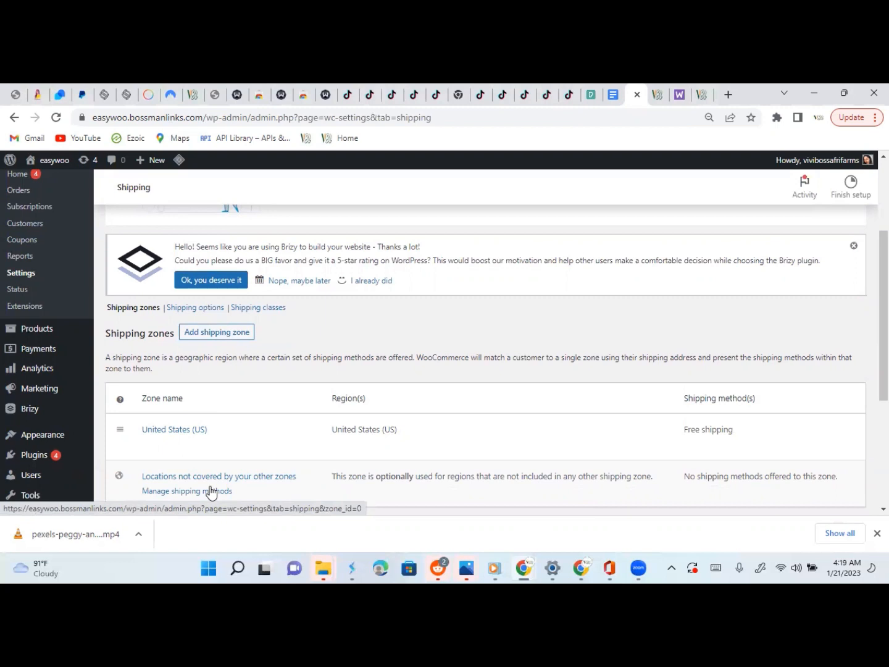
pyautogui.click(210, 491)
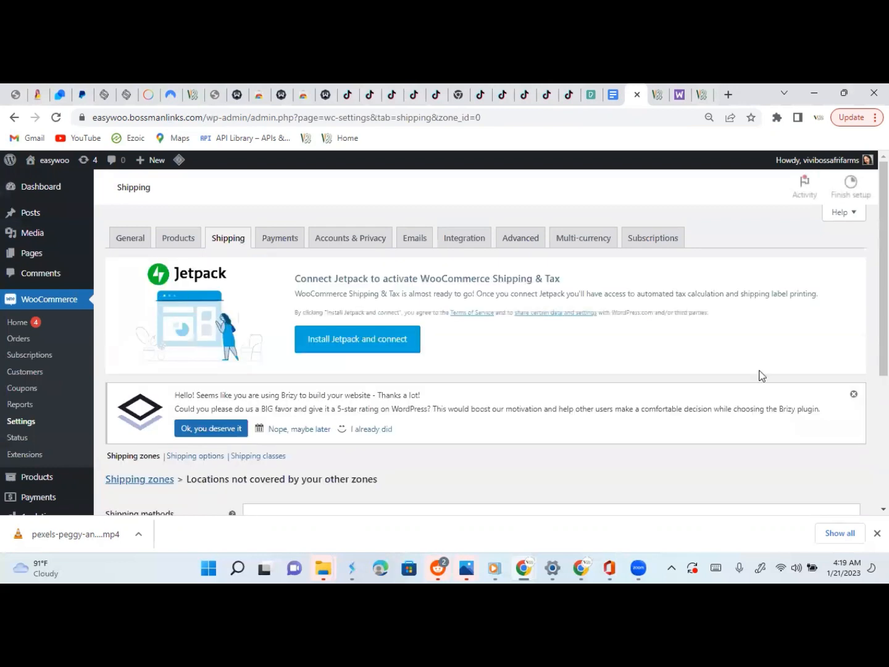
# - Examine which shipping method types can be added to this zone, and close the dialog without adding one
pyautogui.scroll(-2, 488, 339)
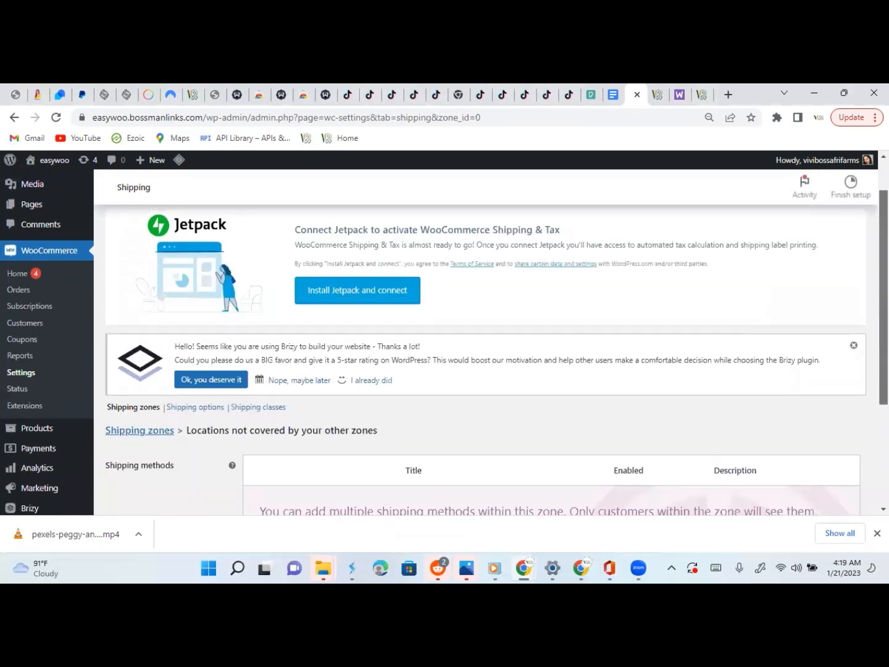
pyautogui.scroll(-1, 488, 371)
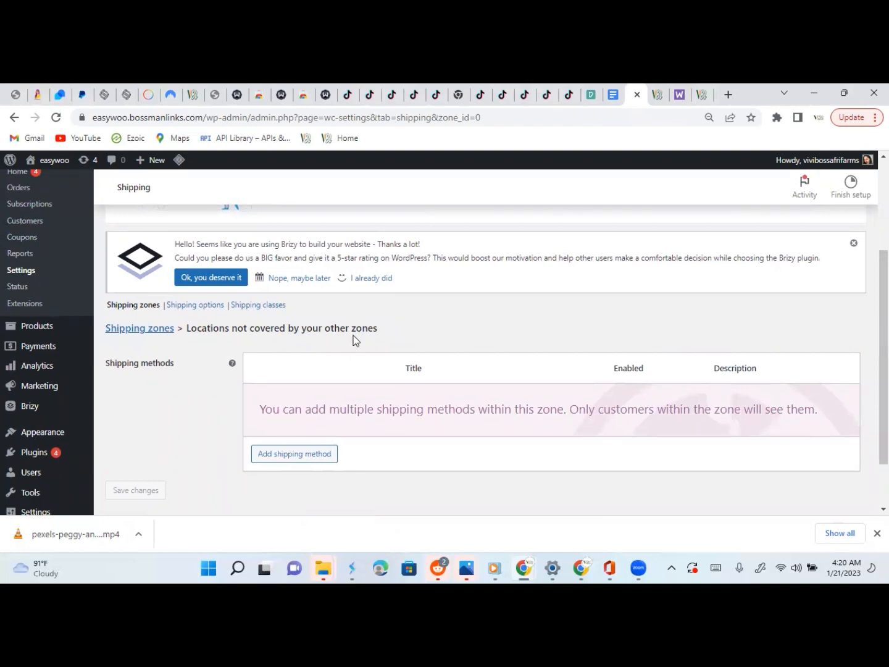
pyautogui.click(295, 457)
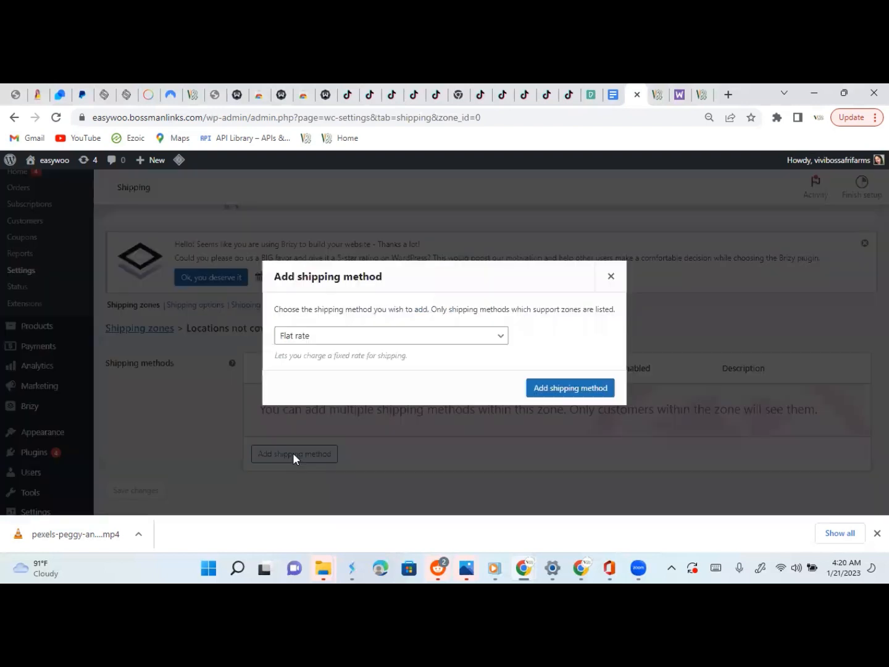
pyautogui.click(350, 341)
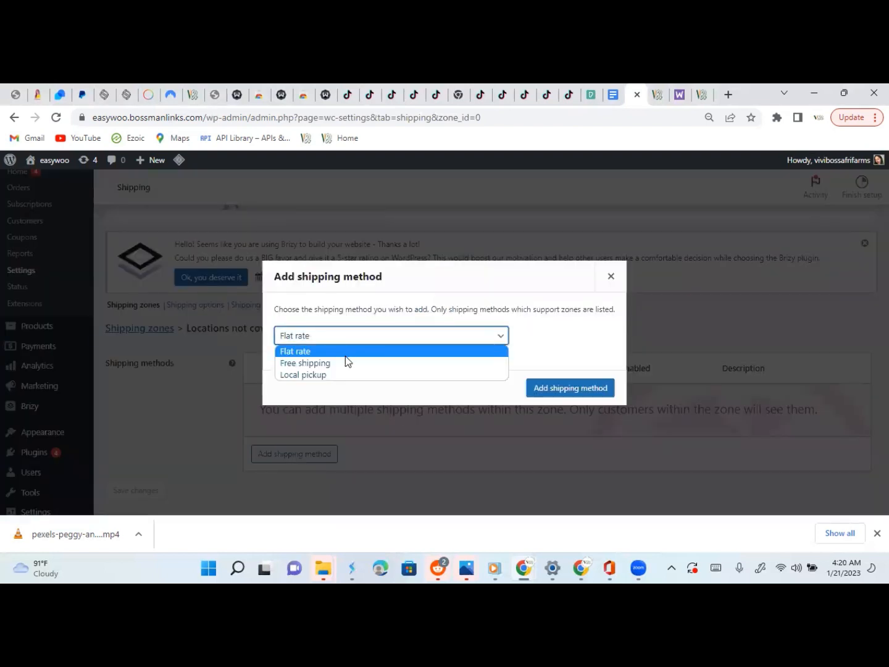
pyautogui.click(185, 429)
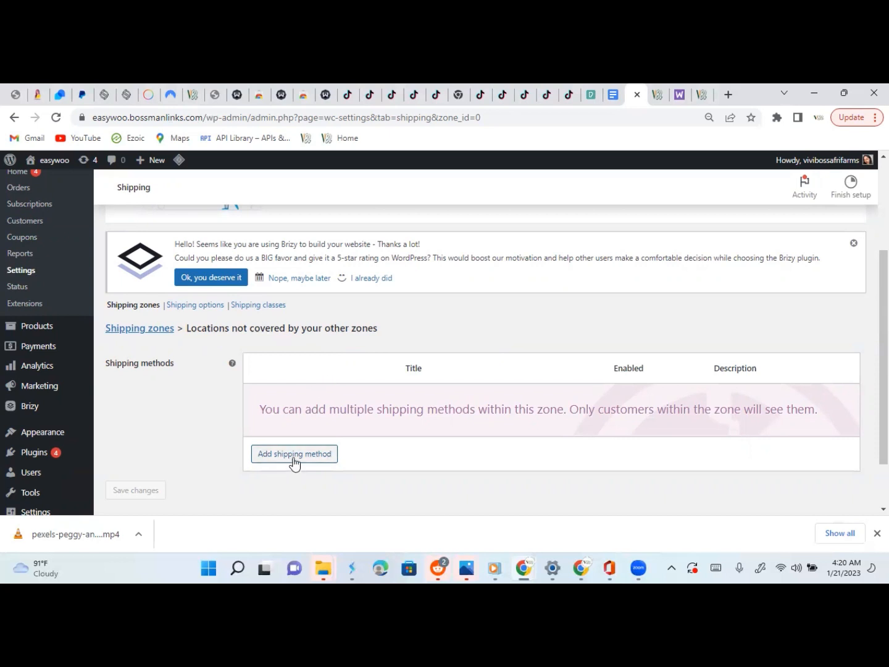
# - Return to the list of shipping zones and start adding a new shipping zone
pyautogui.click(119, 306)
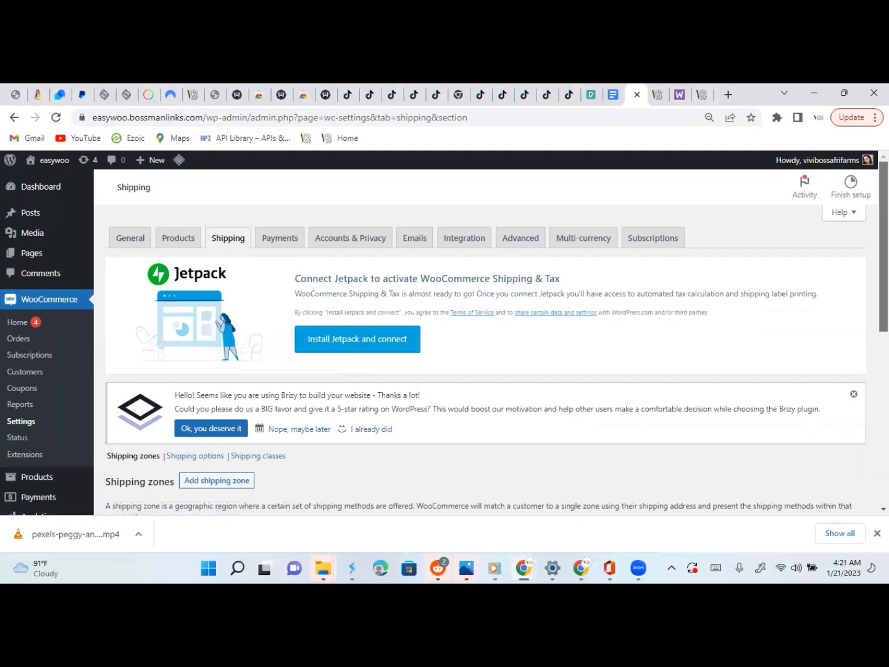
pyautogui.scroll(-1, 486, 333)
pyautogui.scroll(-2, 309, 442)
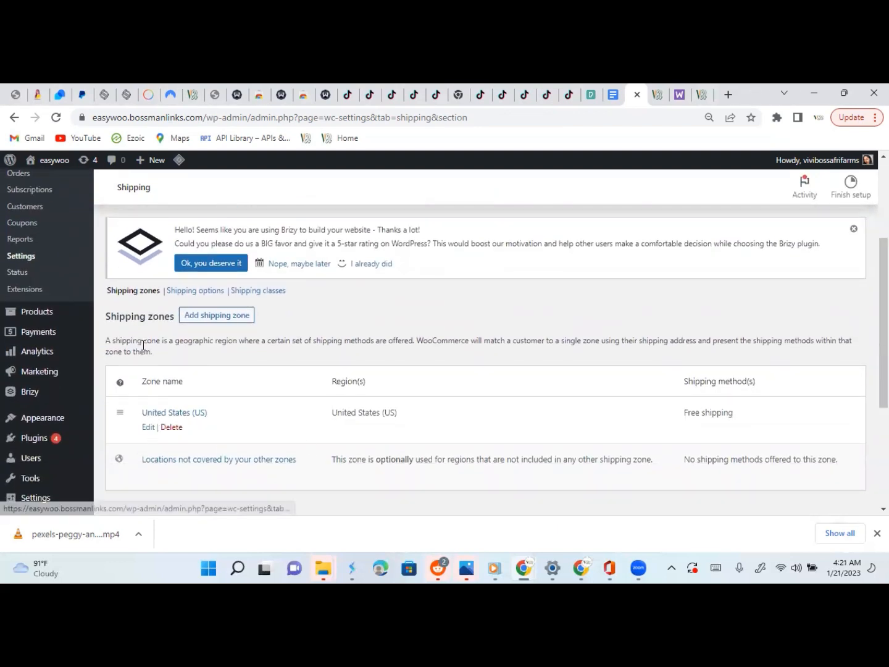
pyautogui.click(201, 324)
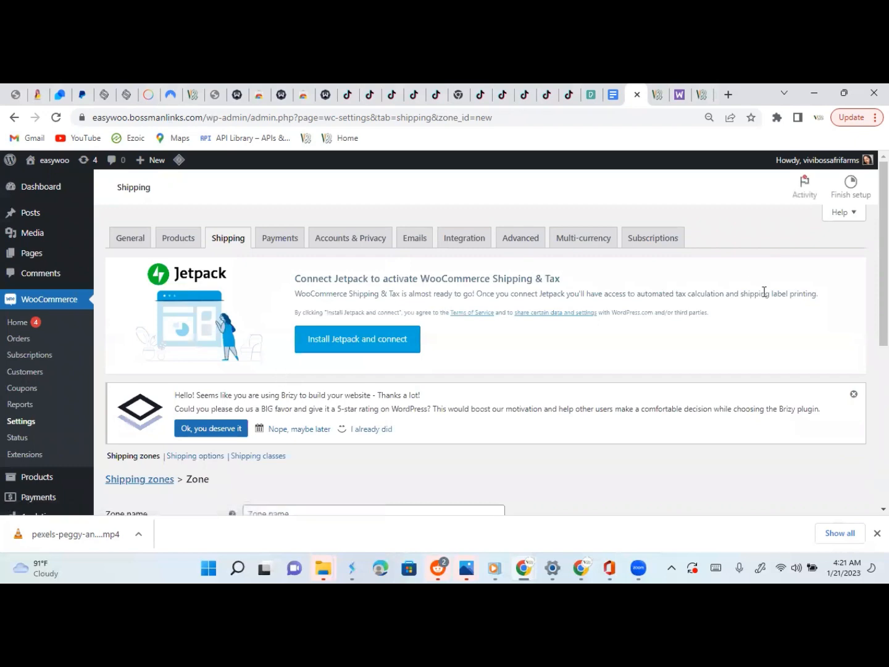
pyautogui.scroll(-3, 415, 317)
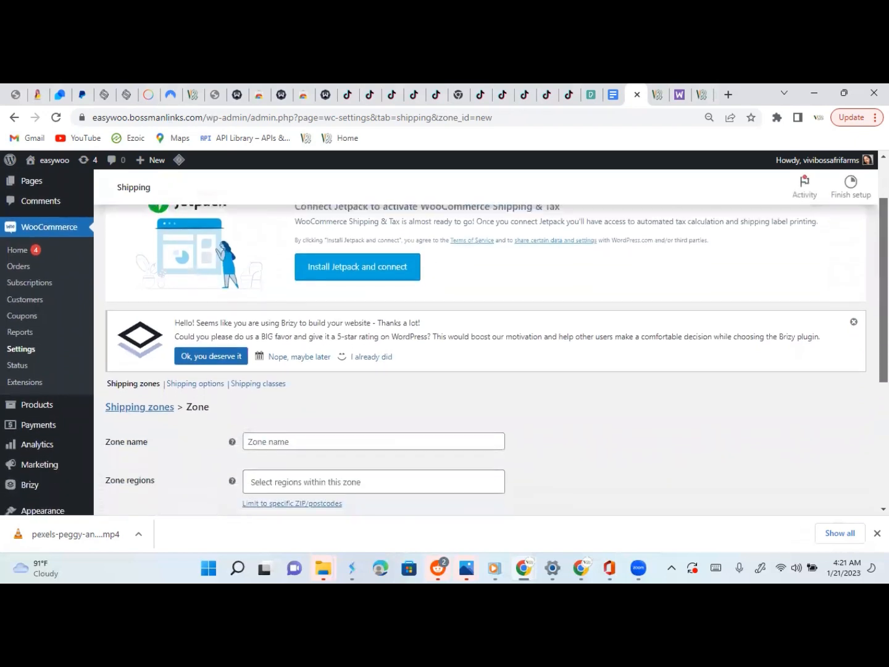
pyautogui.click(277, 331)
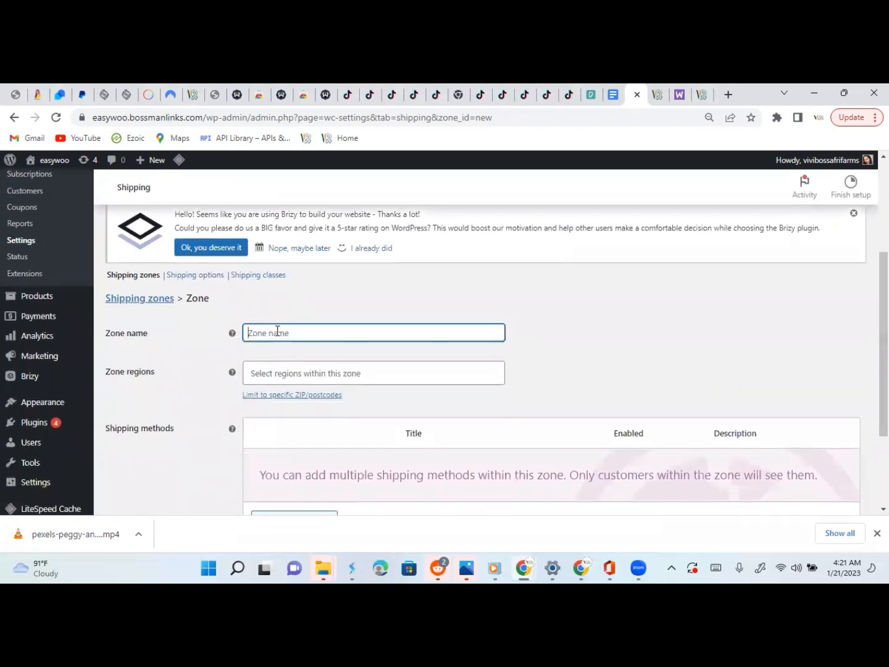
pyautogui.write('uniter')
pyautogui.press('BackSpace')
pyautogui.press('BackSpace')
pyautogui.press('BackSpace')
pyautogui.press('BackSpace')
pyautogui.press('BackSpace')
pyautogui.press('BackSpace')
pyautogui.press('Tab')
pyautogui.write('n')
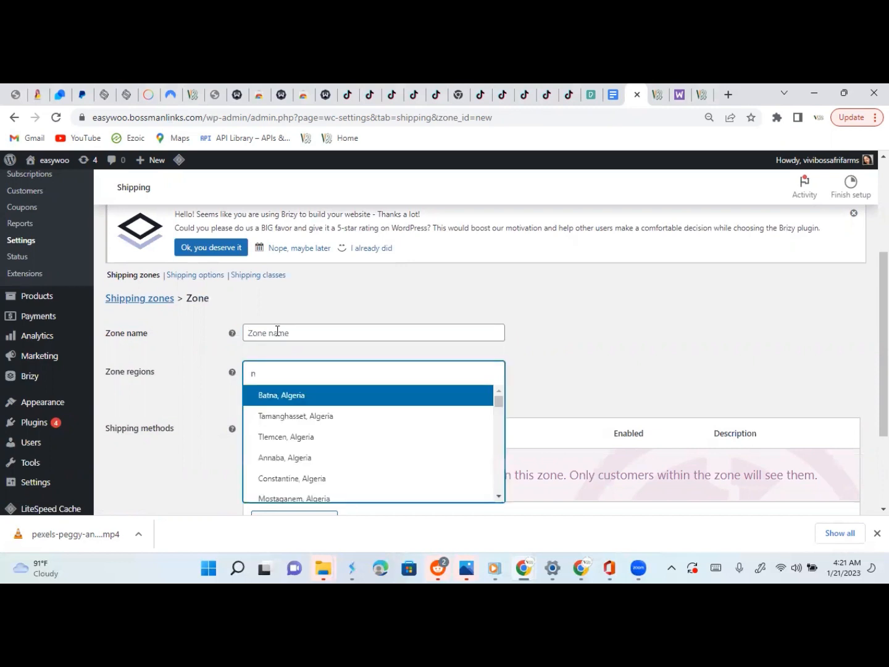
# - Name the new shipping zone "NA shipping zone"
pyautogui.click(277, 330)
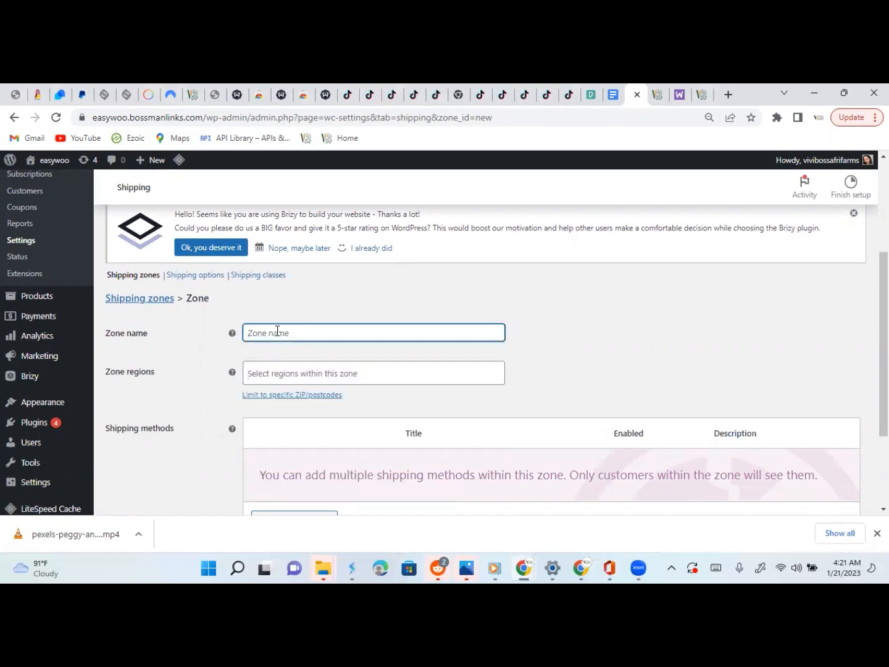
pyautogui.write('NA shipping z')
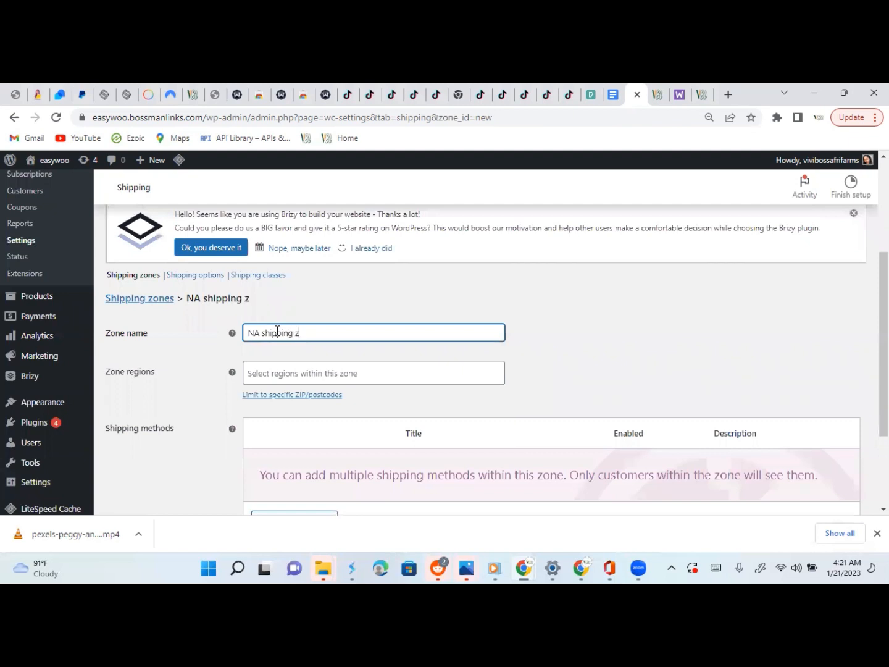
pyautogui.write('one')
# - Add United States (US) and Canada as the regions of the new zone
pyautogui.click(284, 376)
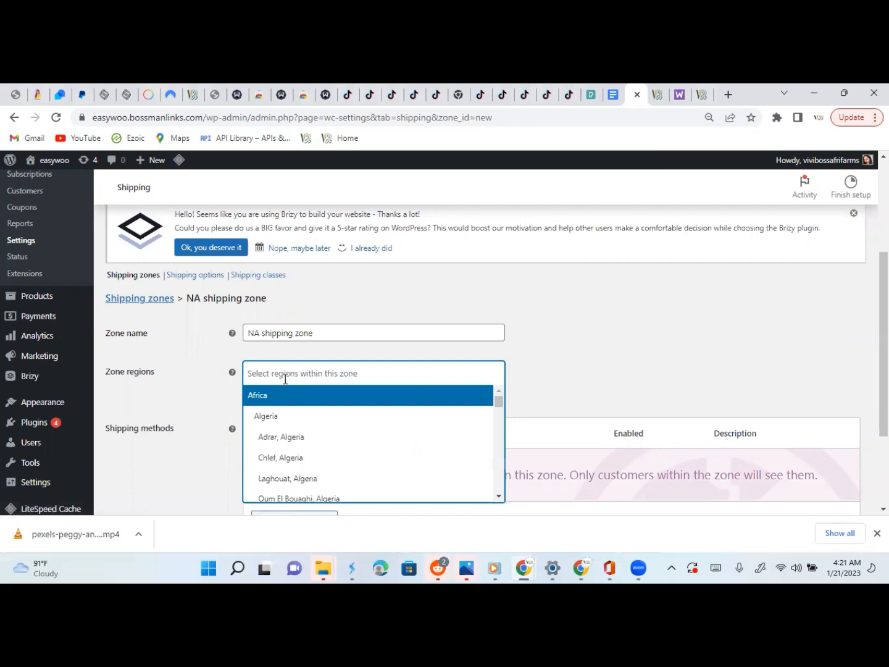
pyautogui.write('un')
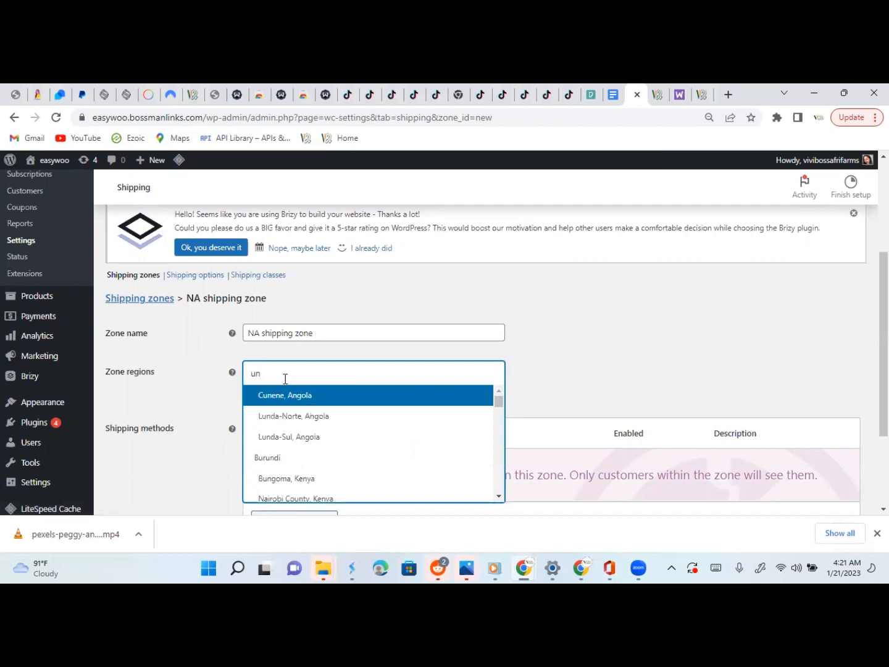
pyautogui.write('i')
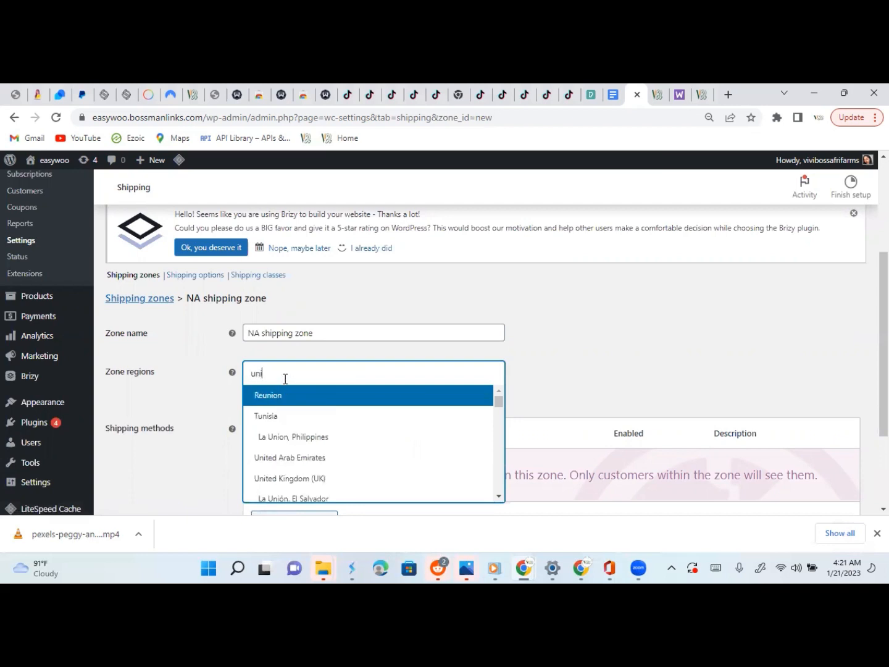
pyautogui.write('ted')
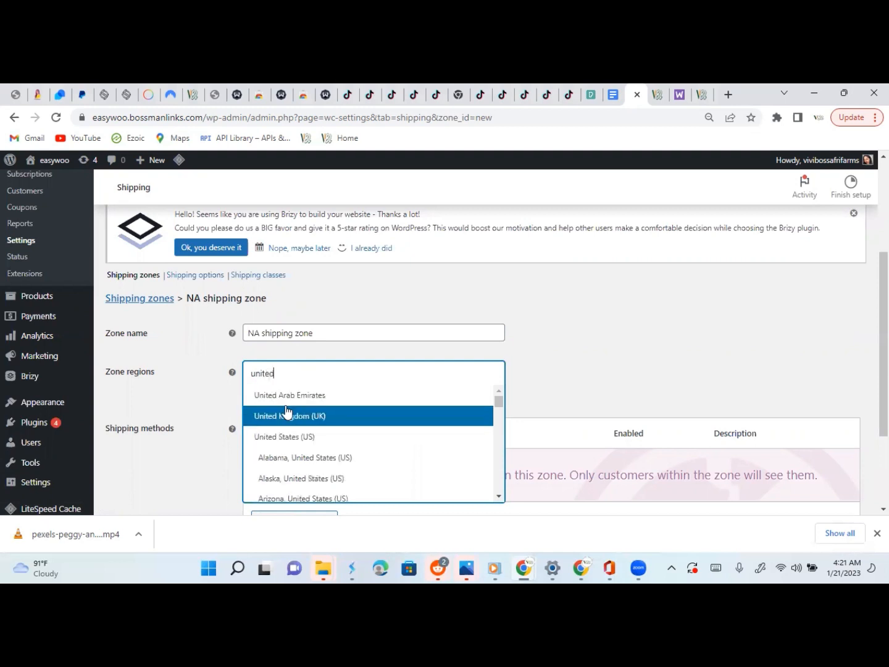
pyautogui.click(299, 439)
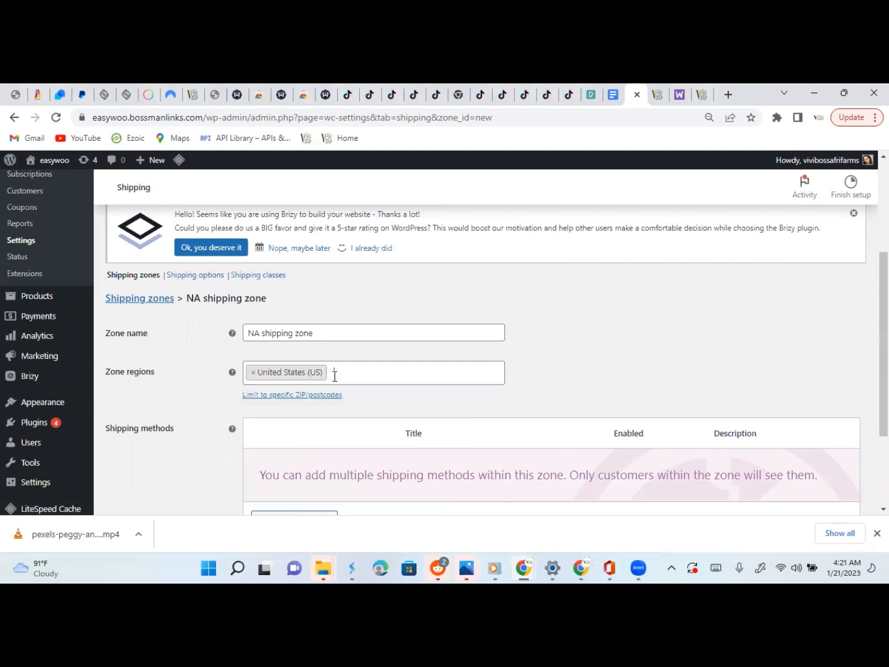
pyautogui.write('cana')
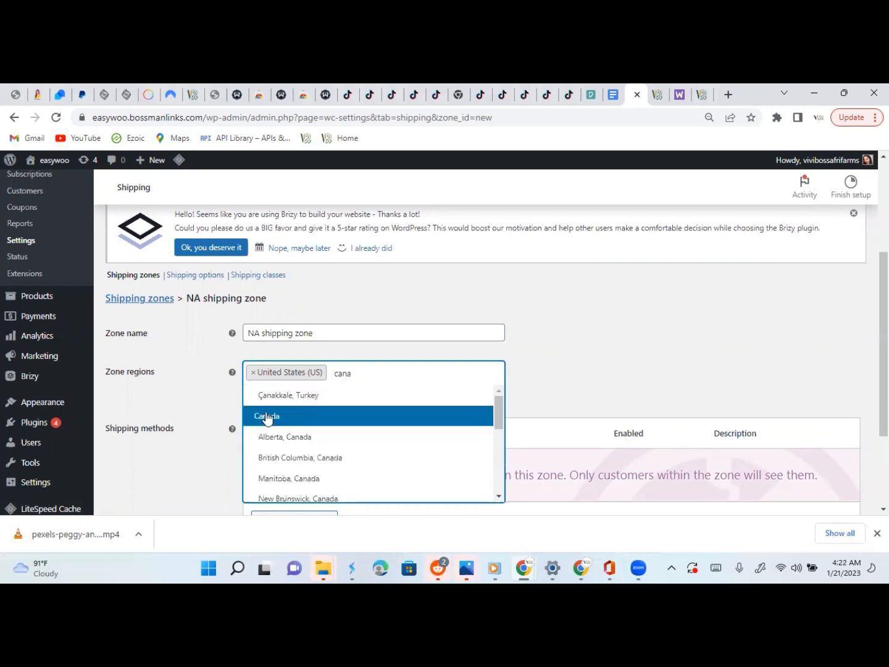
pyautogui.click(267, 416)
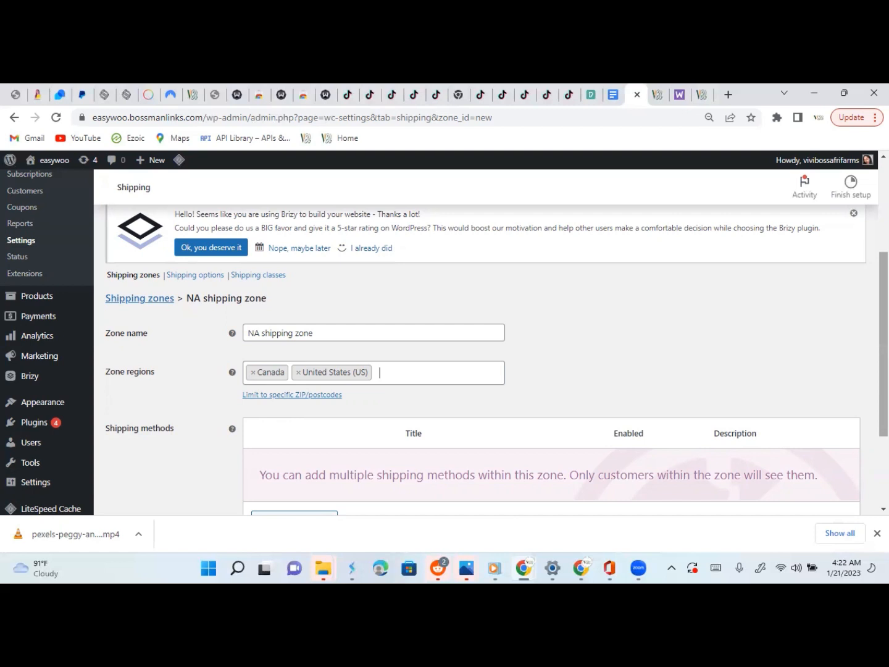
# - Add a Free shipping method to the NA shipping zone
pyautogui.scroll(-1, 444, 342)
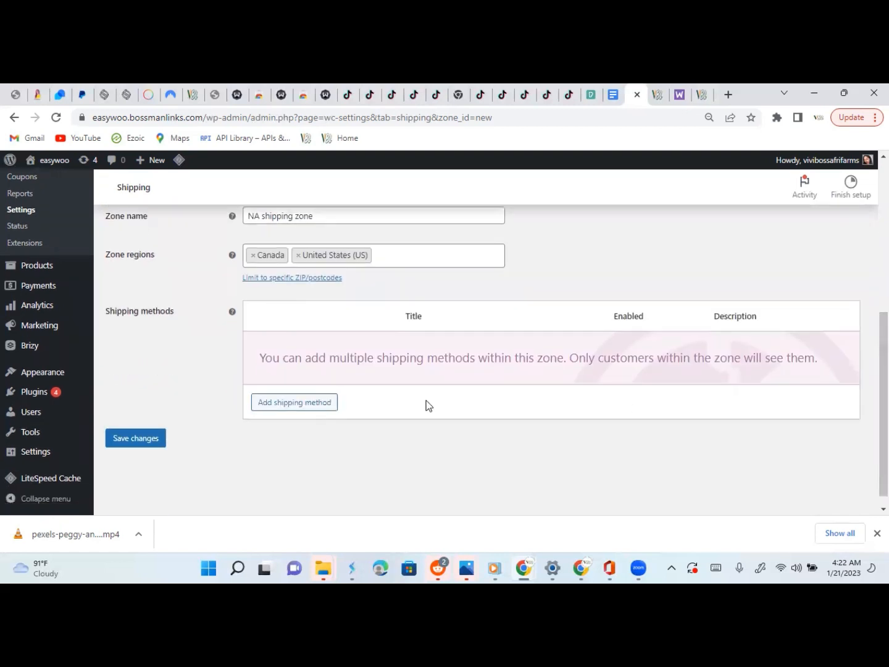
pyautogui.click(280, 403)
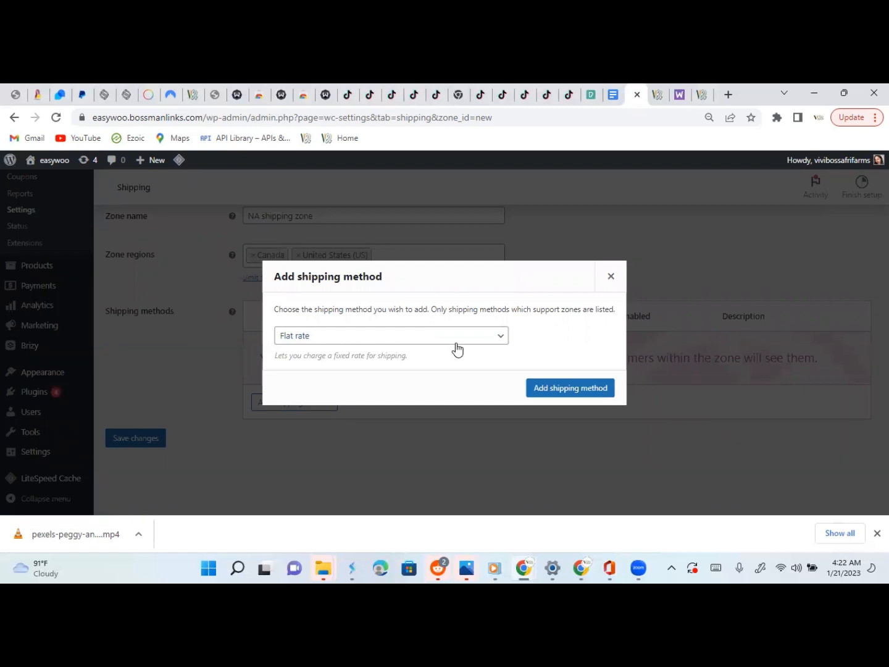
pyautogui.click(454, 339)
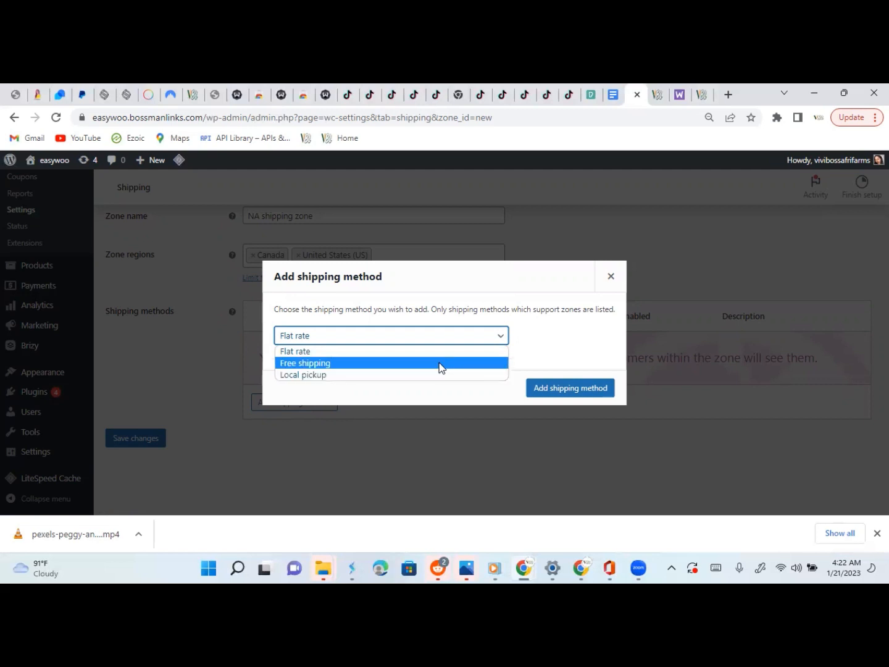
pyautogui.click(439, 363)
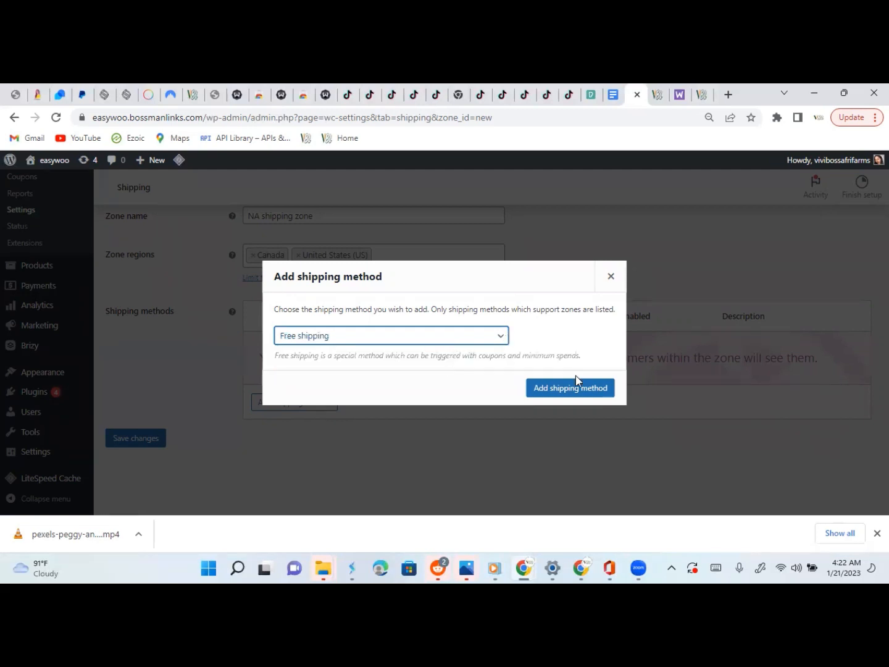
pyautogui.click(560, 392)
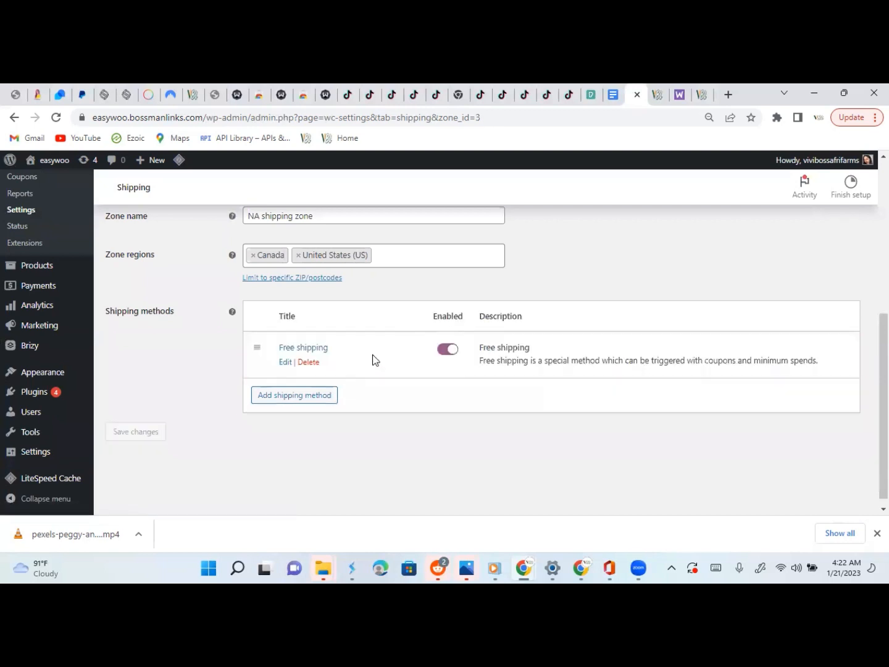
# - Edit the Free shipping method so that free shipping requires a minimum order amount
pyautogui.click(286, 361)
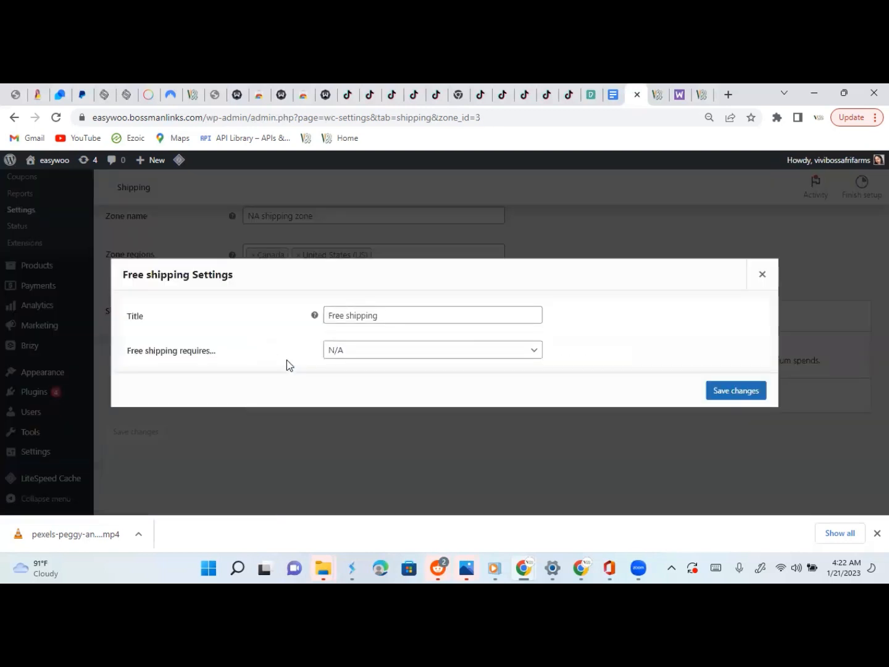
pyautogui.click(365, 354)
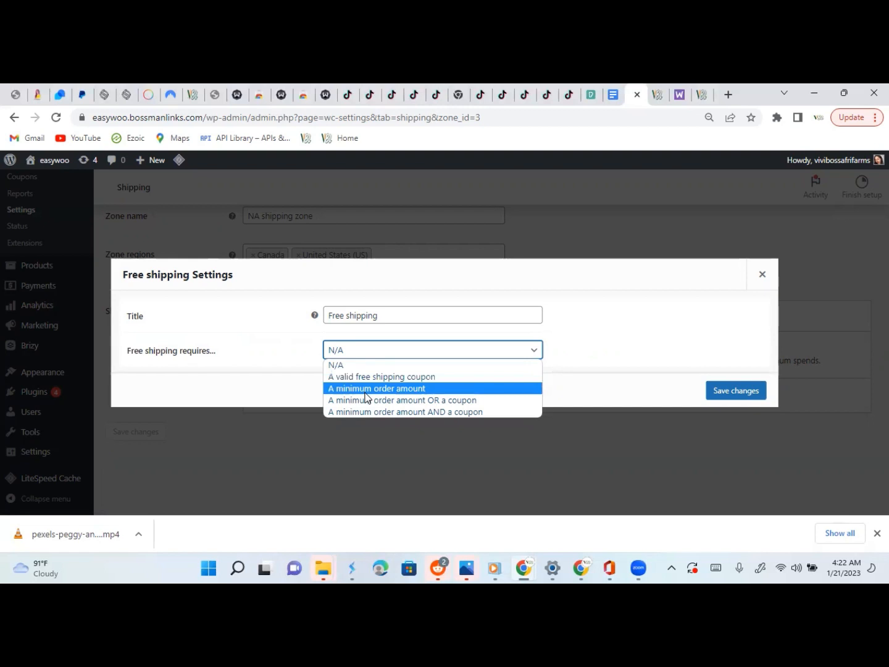
pyautogui.click(364, 390)
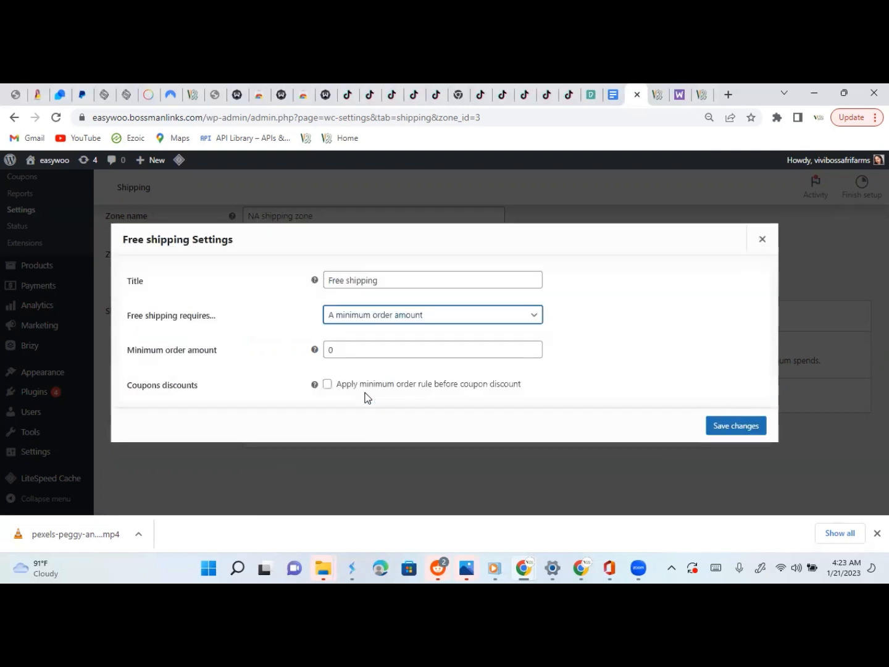
pyautogui.click(364, 319)
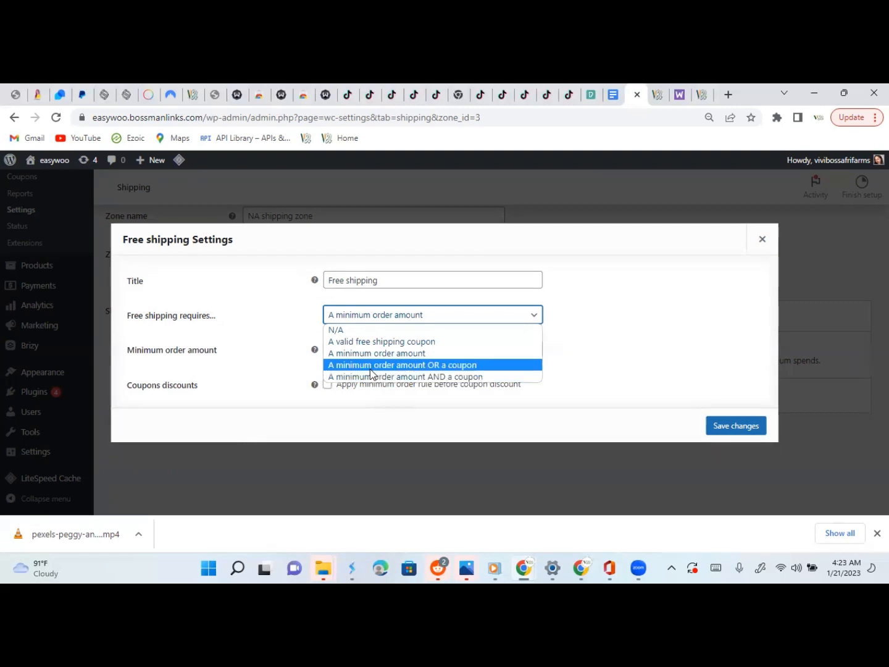
pyautogui.click(284, 327)
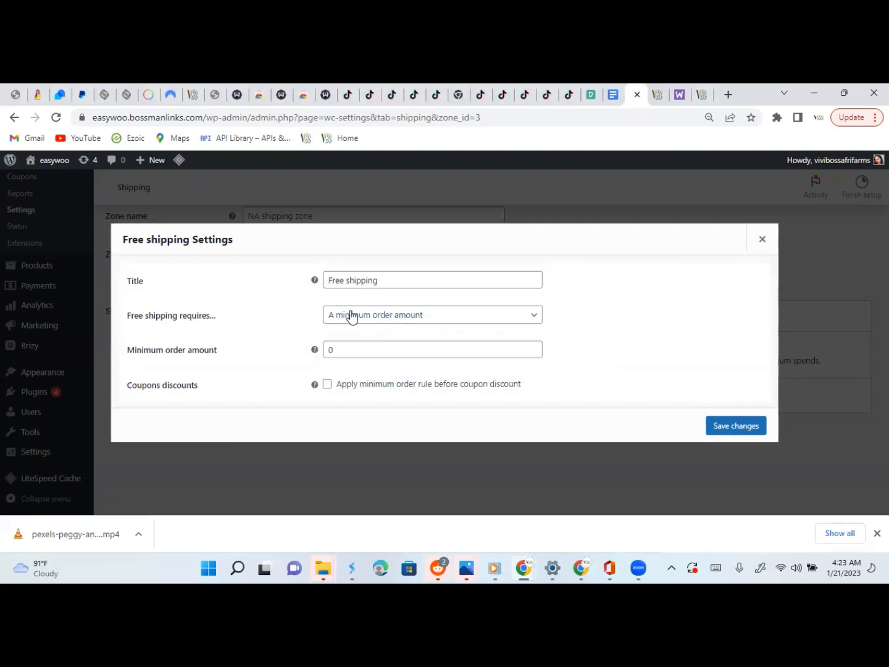
# - Set the minimum order amount to 100, leave the rule before coupon discount unchecked, and save the Free shipping settings
pyautogui.click(350, 353)
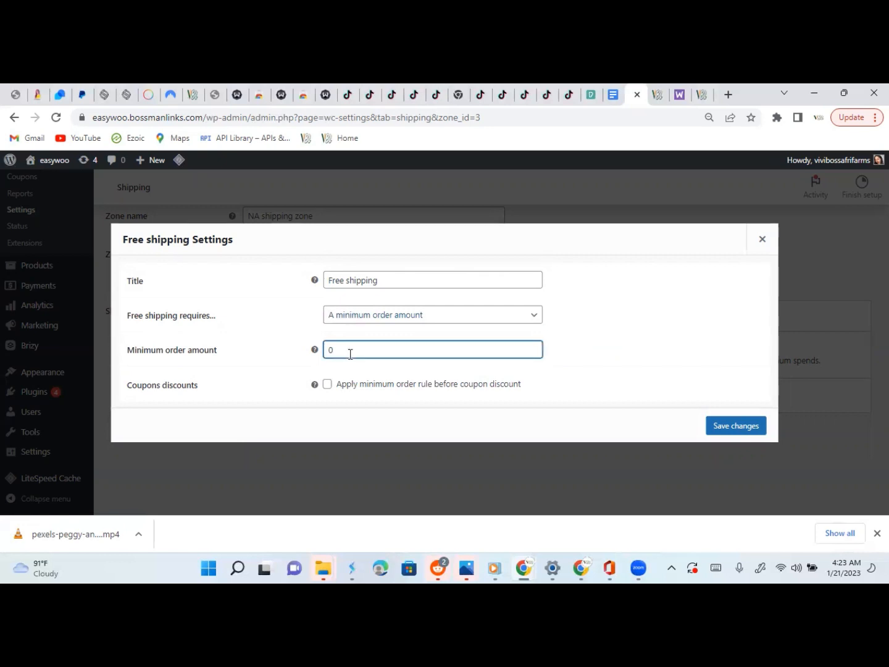
pyautogui.press('BackSpace')
pyautogui.write('100')
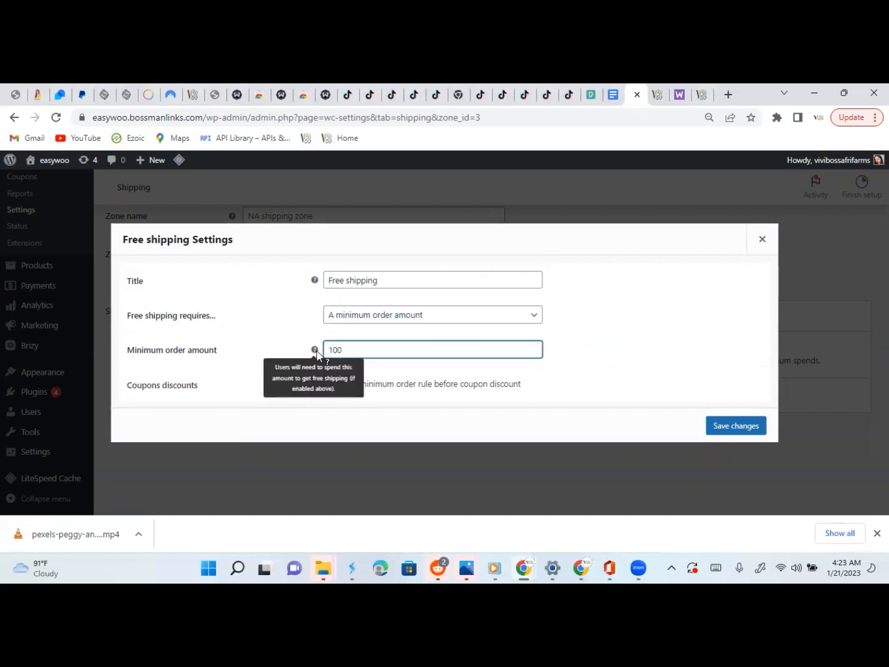
pyautogui.moveTo(314, 355)
pyautogui.click(297, 354)
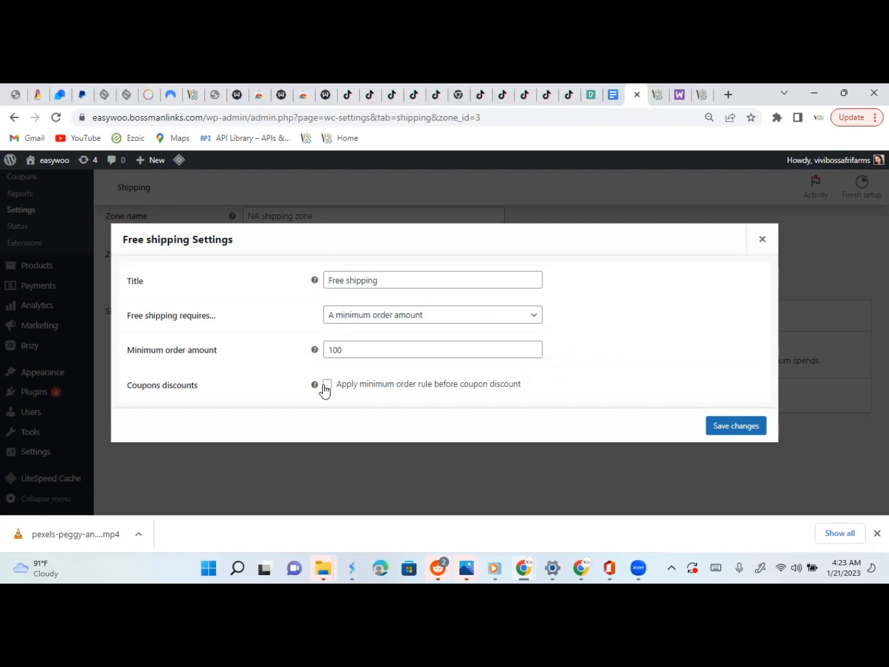
pyautogui.click(326, 385)
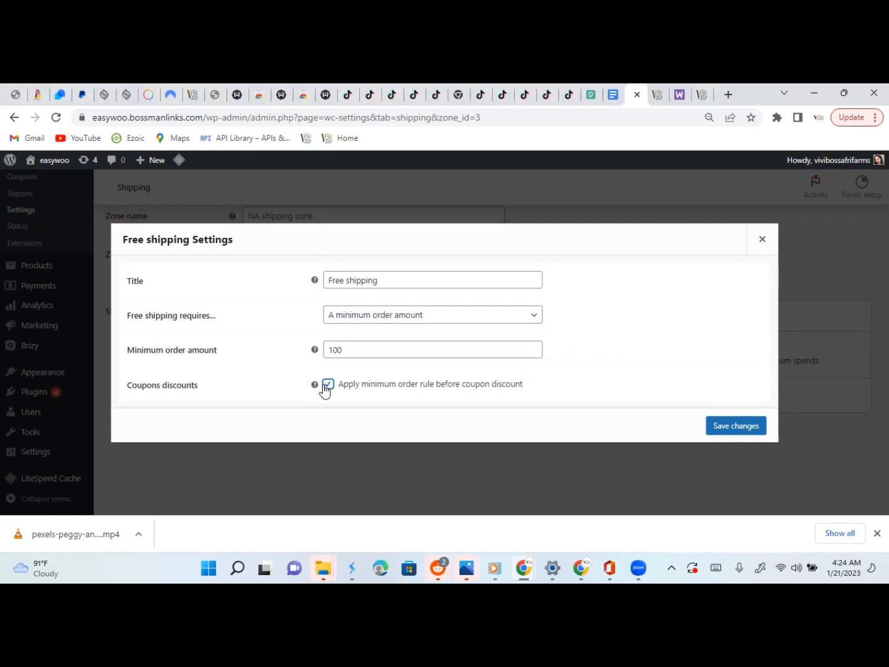
pyautogui.click(325, 387)
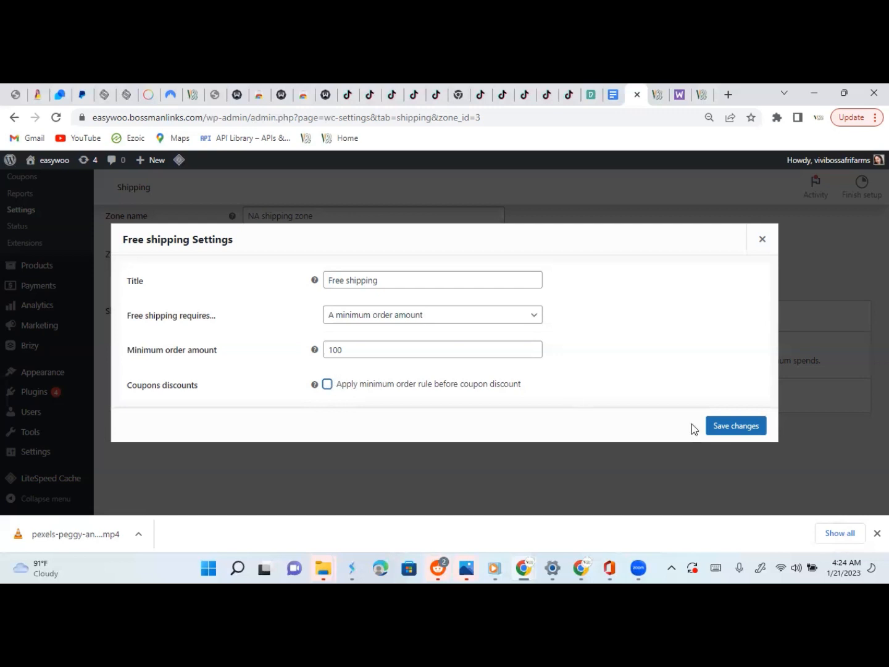
pyautogui.click(735, 432)
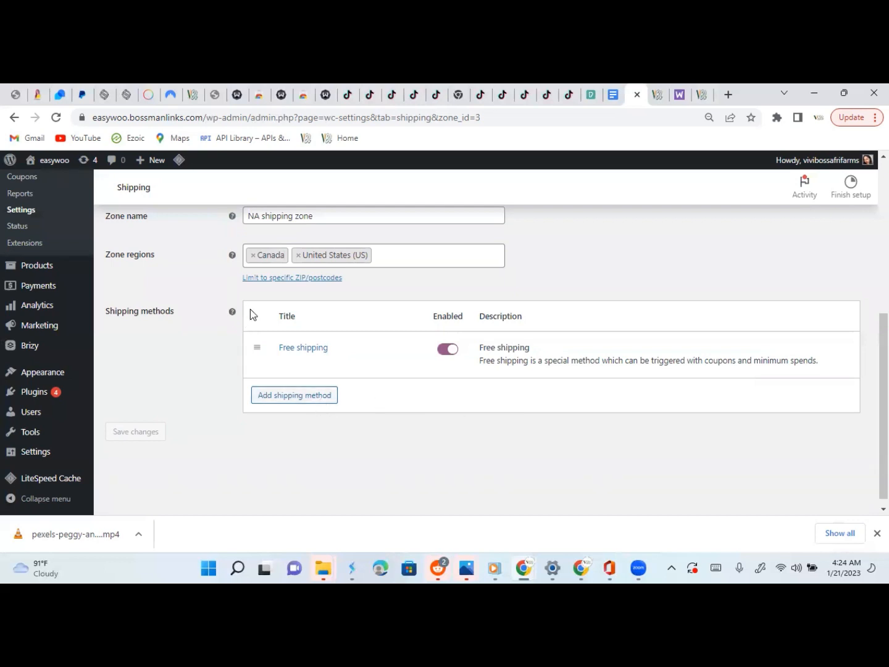
# - Add a Flat rate shipping method to the NA shipping zone
pyautogui.moveTo(261, 331)
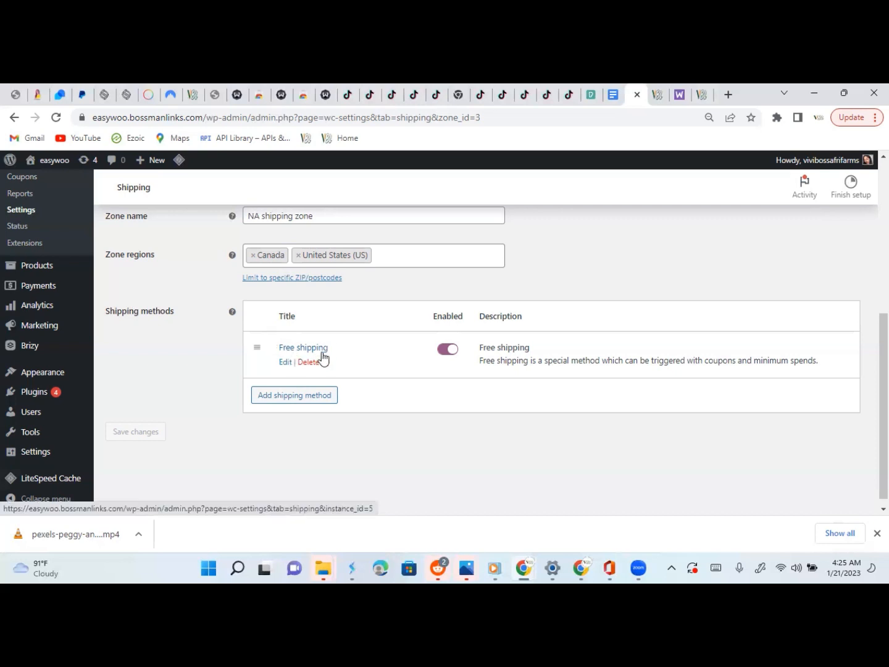
pyautogui.click(319, 401)
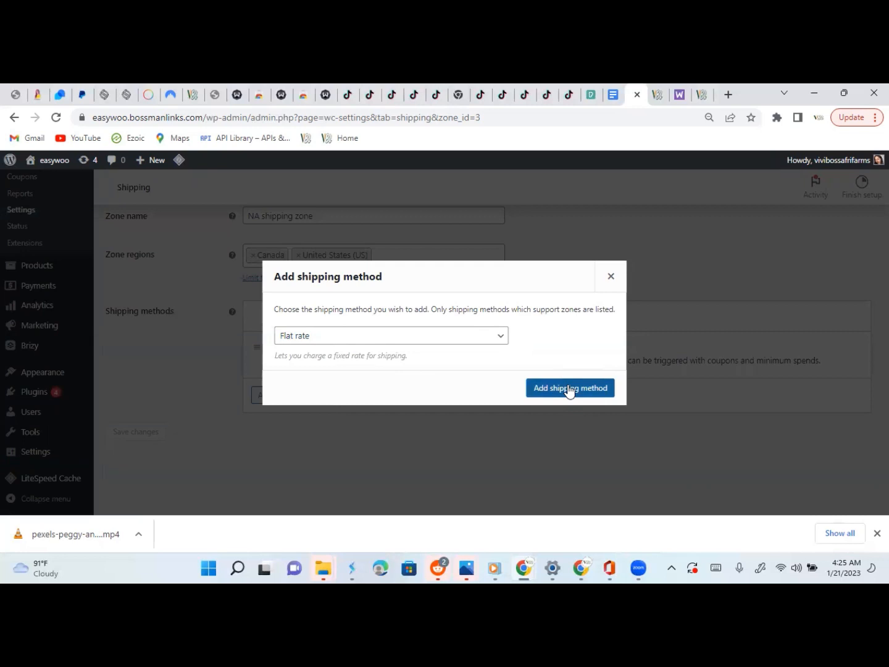
pyautogui.click(570, 389)
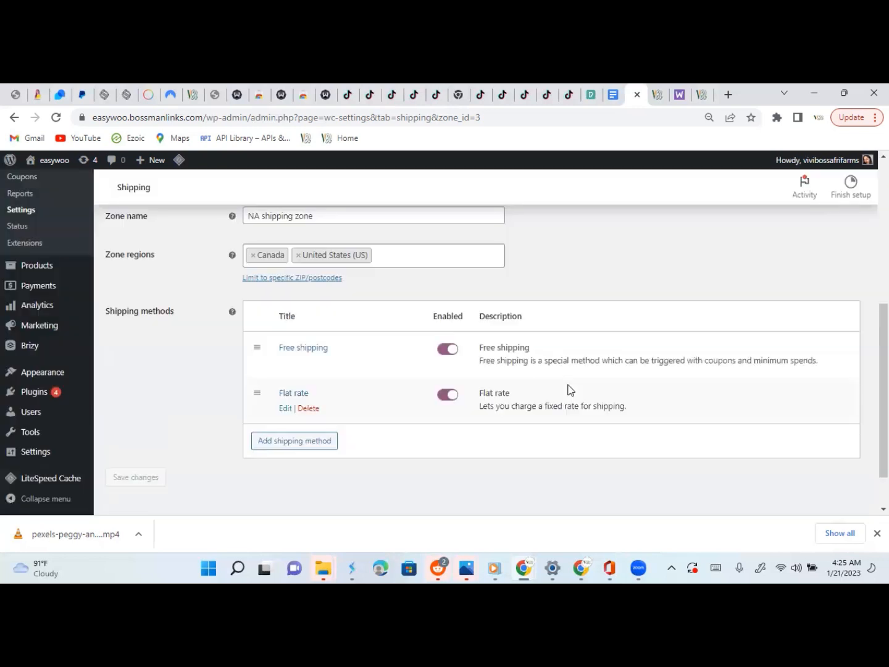
# - Set the Flat rate method's cost to 10.00*[qty] and save its settings
pyautogui.click(285, 410)
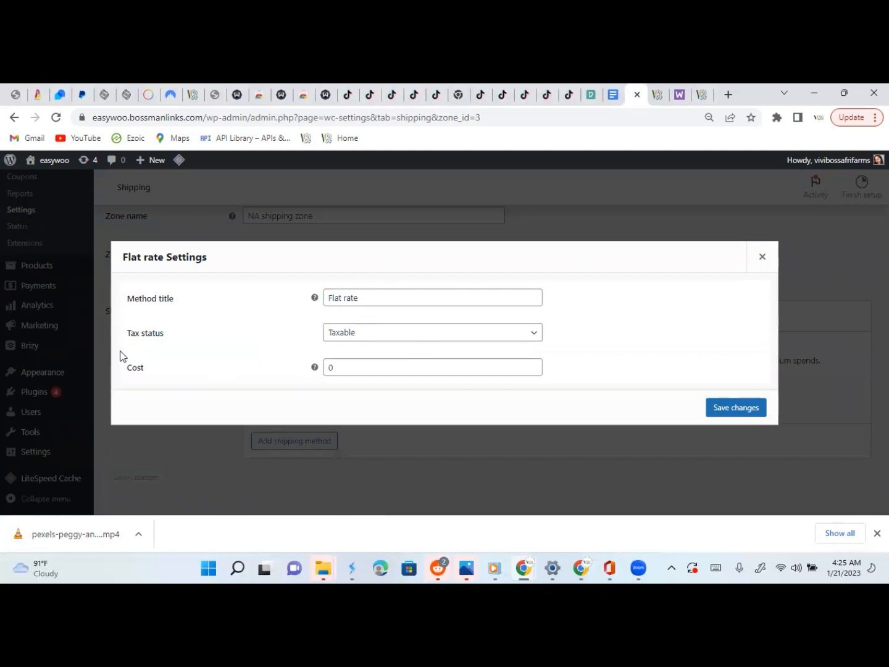
pyautogui.click(356, 373)
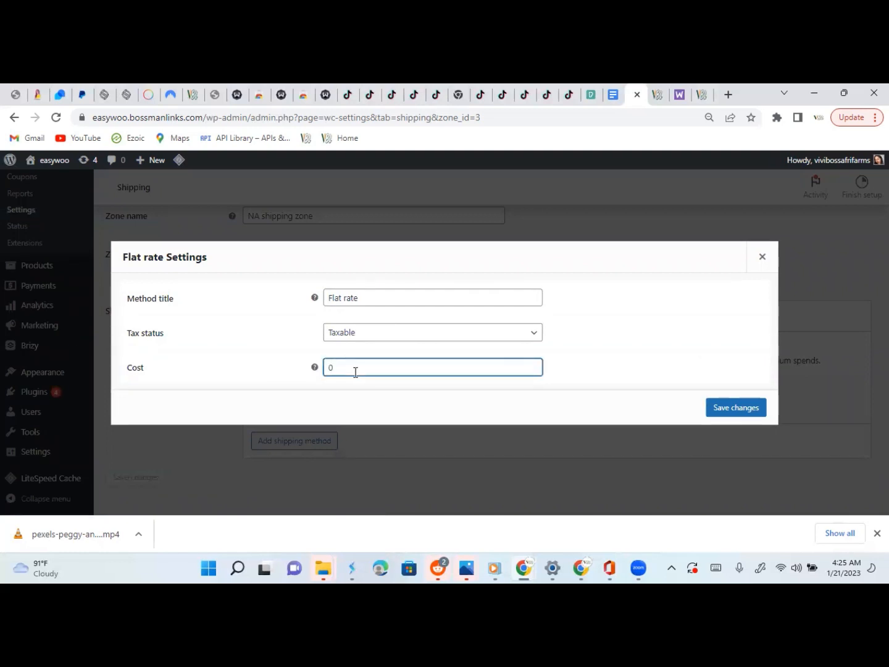
pyautogui.press('BackSpace')
pyautogui.moveTo(314, 368)
pyautogui.write('10')
pyautogui.moveTo(316, 368)
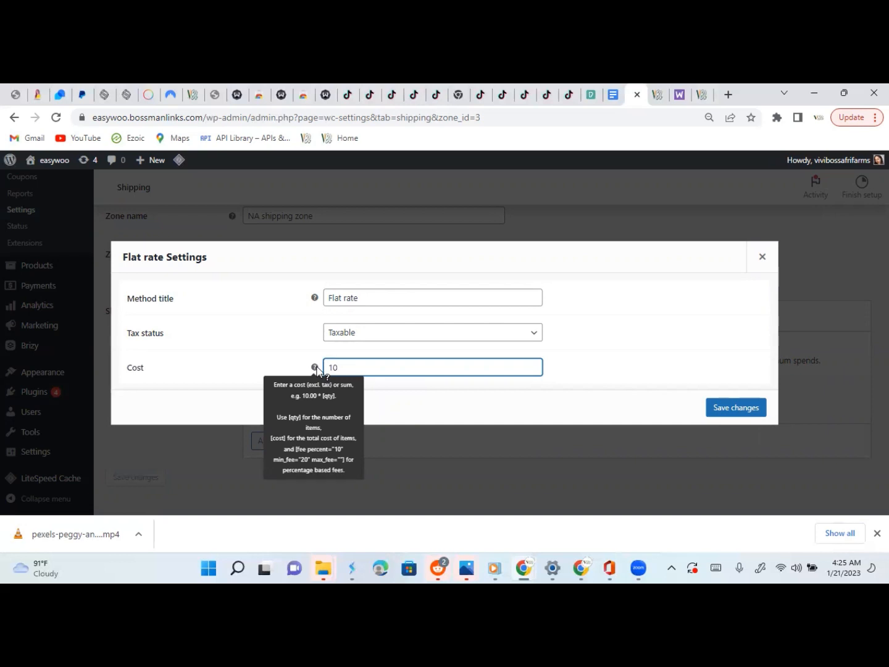
pyautogui.write('.00*[qty]')
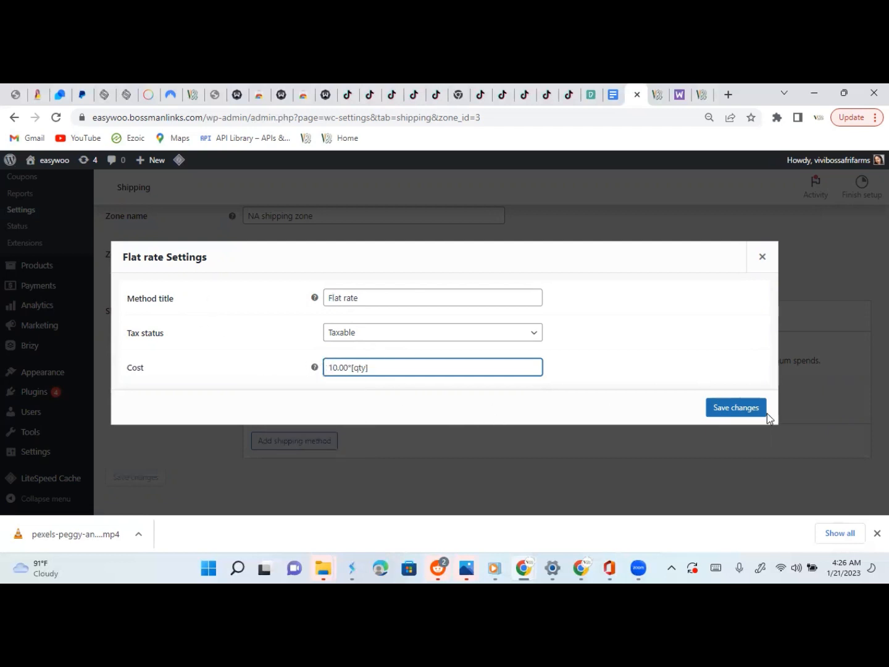
pyautogui.click(744, 413)
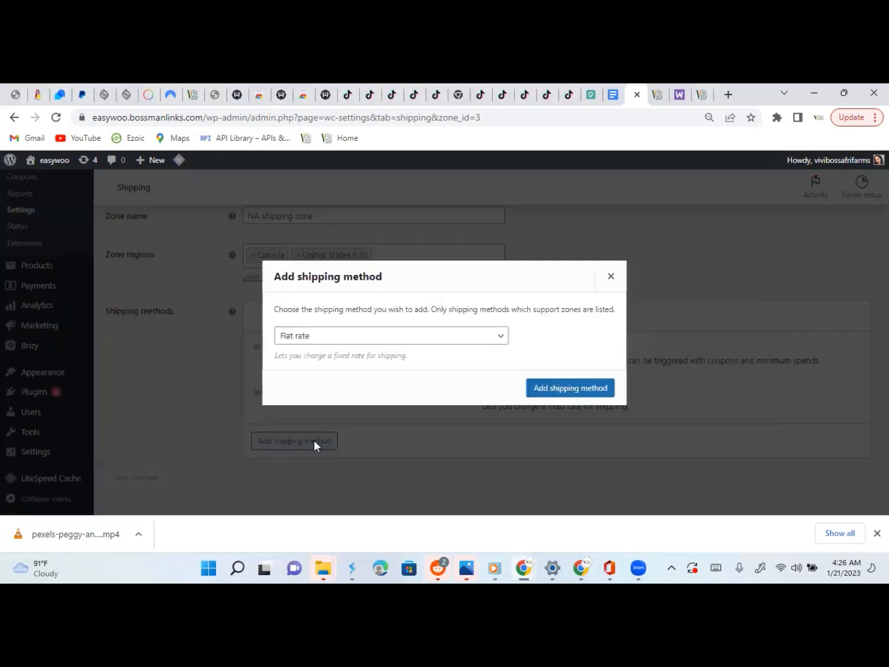
# - Add a Local pickup shipping method to the NA shipping zone and save its default settings
pyautogui.click(314, 441)
pyautogui.click(425, 335)
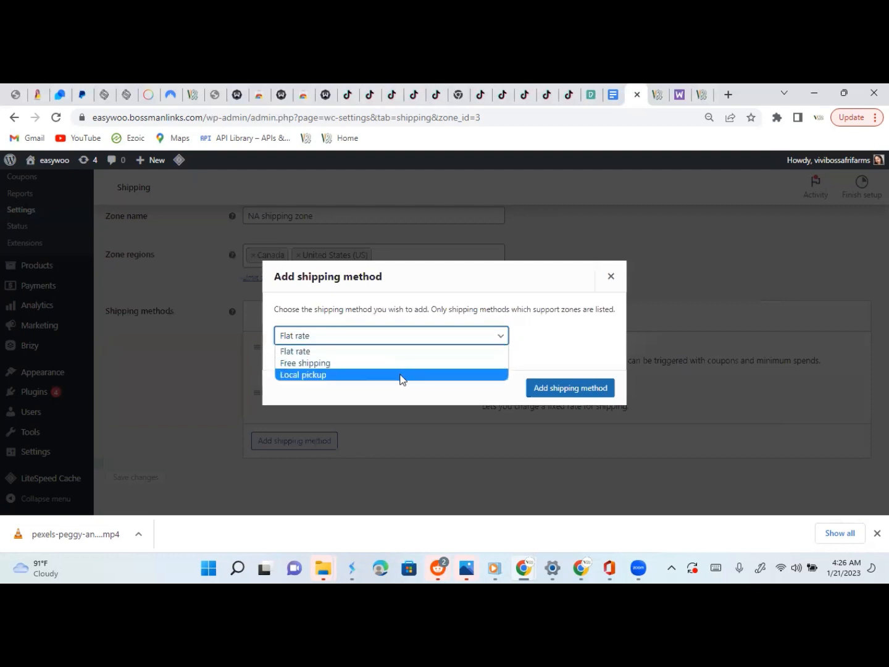
pyautogui.click(402, 376)
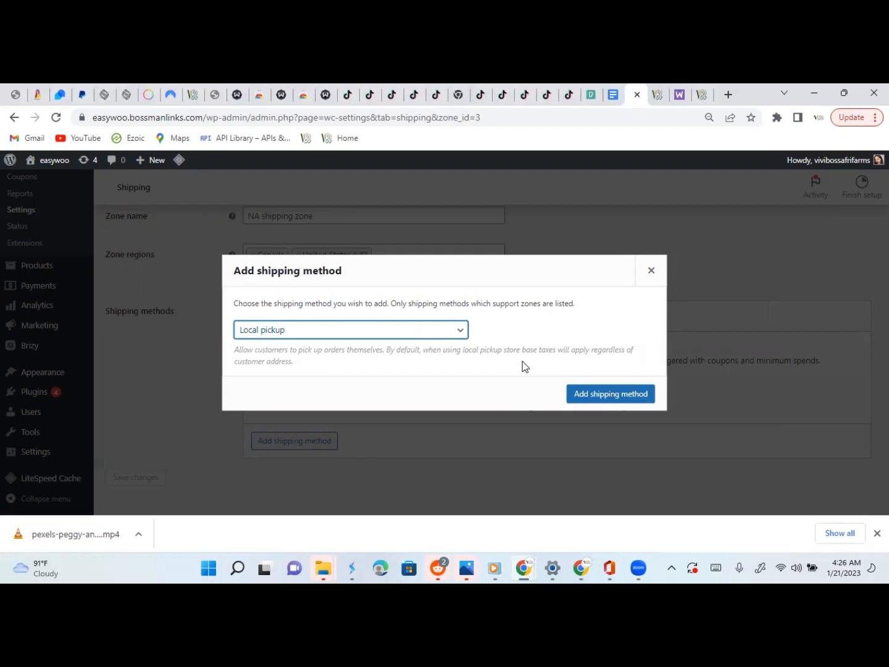
pyautogui.click(589, 397)
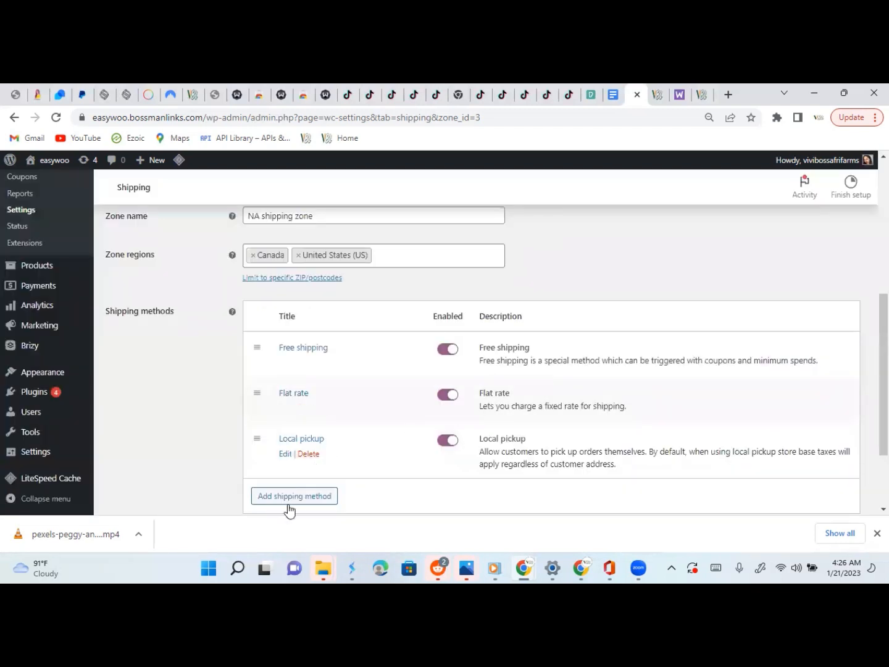
pyautogui.click(285, 454)
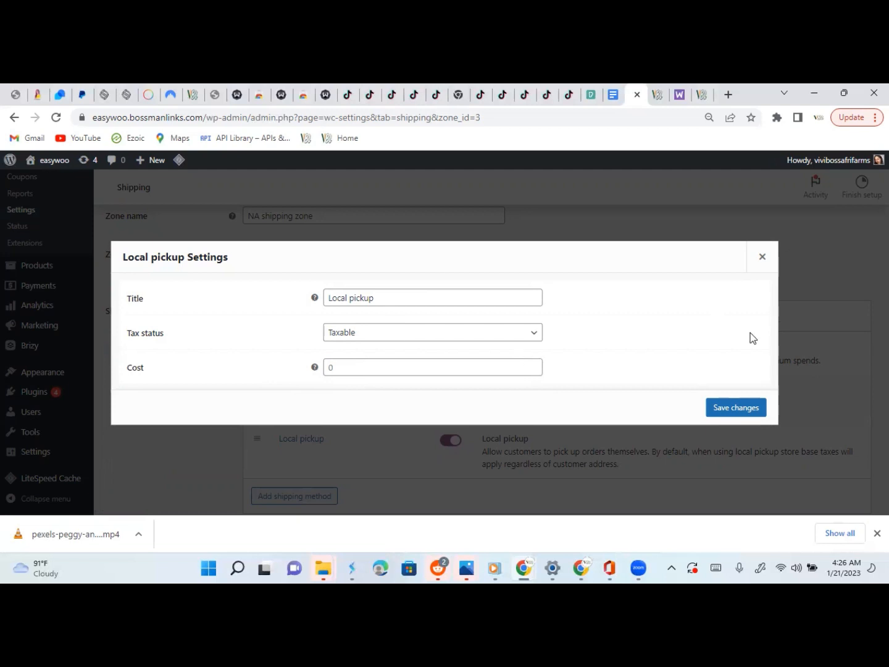
pyautogui.click(741, 407)
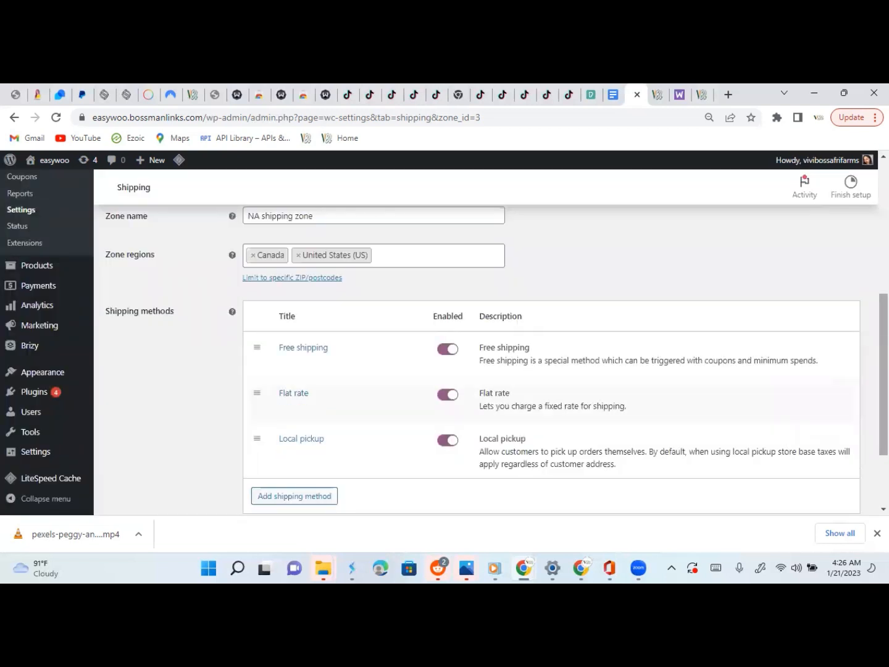
# - Review the zone's shipping methods and check which method types can be added, without adding another one
pyautogui.moveTo(883, 374)
pyautogui.mouseDown()
pyautogui.moveTo(883, 423)
pyautogui.moveTo(883, 388)
pyautogui.mouseUp()
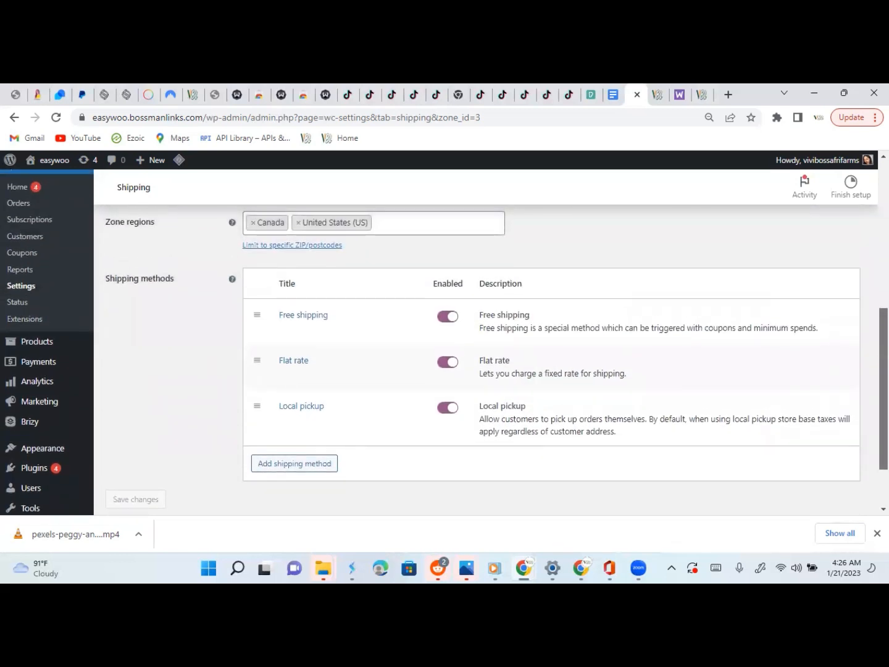
pyautogui.moveTo(883, 389); pyautogui.dragTo(884, 391)
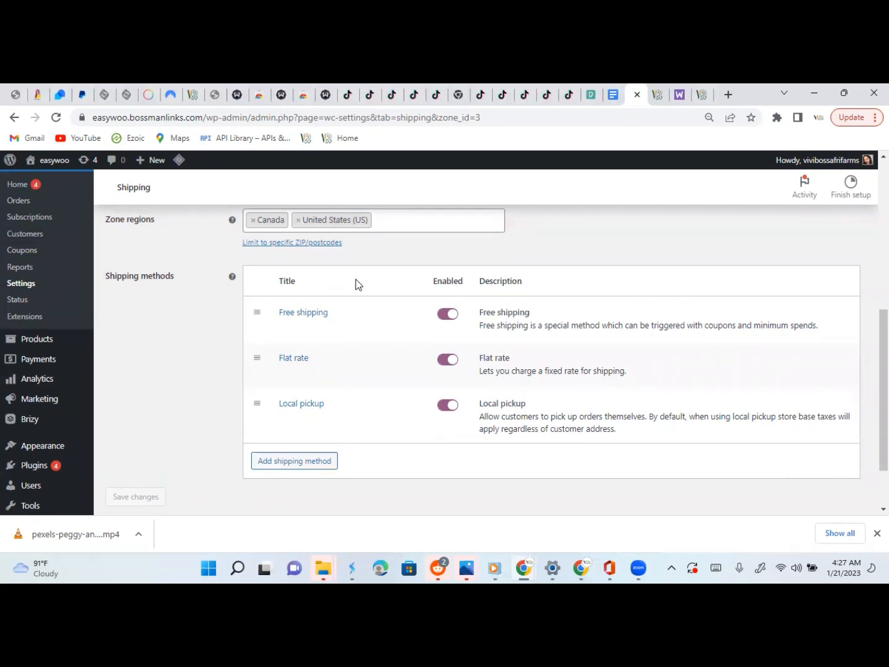
pyautogui.moveTo(41, 464)
pyautogui.moveTo(547, 308)
pyautogui.moveTo(22, 384)
pyautogui.moveTo(680, 97)
pyautogui.moveTo(43, 470)
pyautogui.click(281, 461)
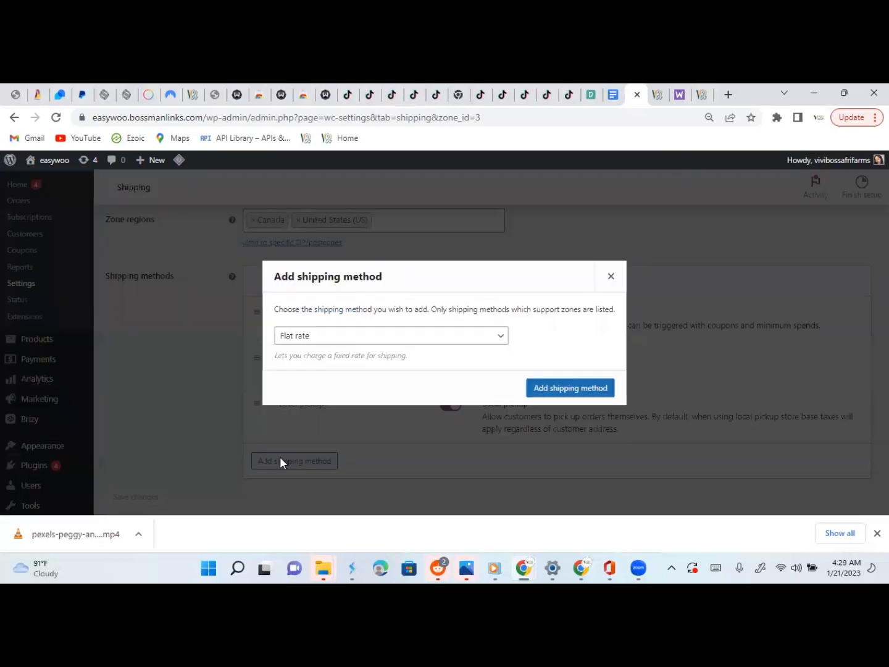
pyautogui.click(352, 336)
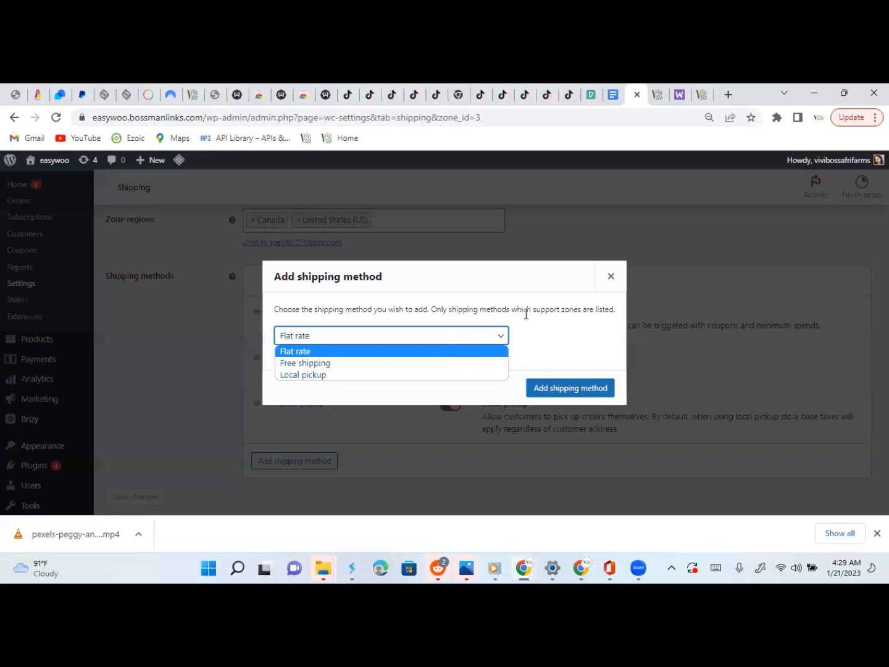
pyautogui.click(617, 279)
pyautogui.click(617, 279)
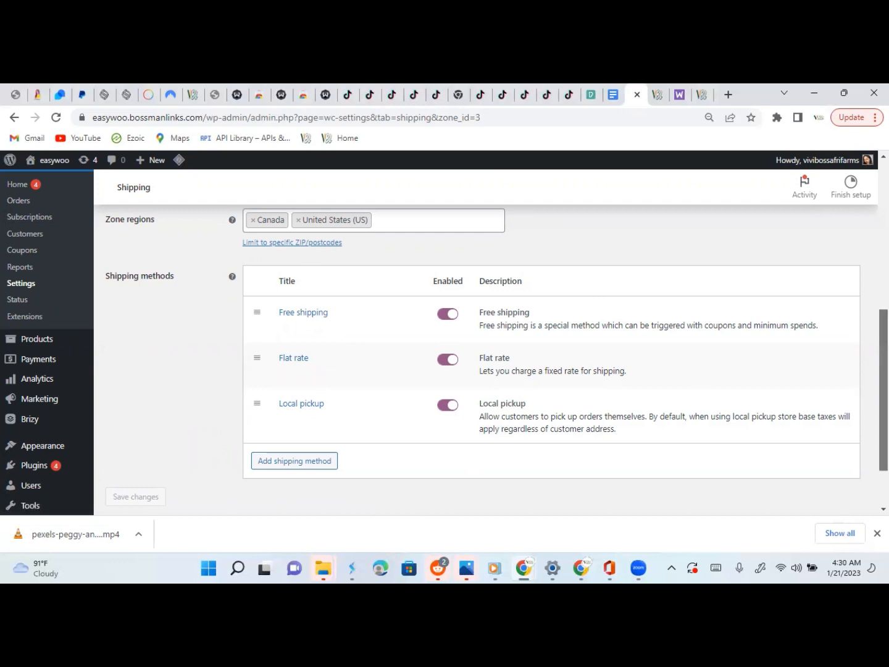
# - Examine the shipping options for calculations, shipping destination and debug mode
pyautogui.scroll(3, 444, 342)
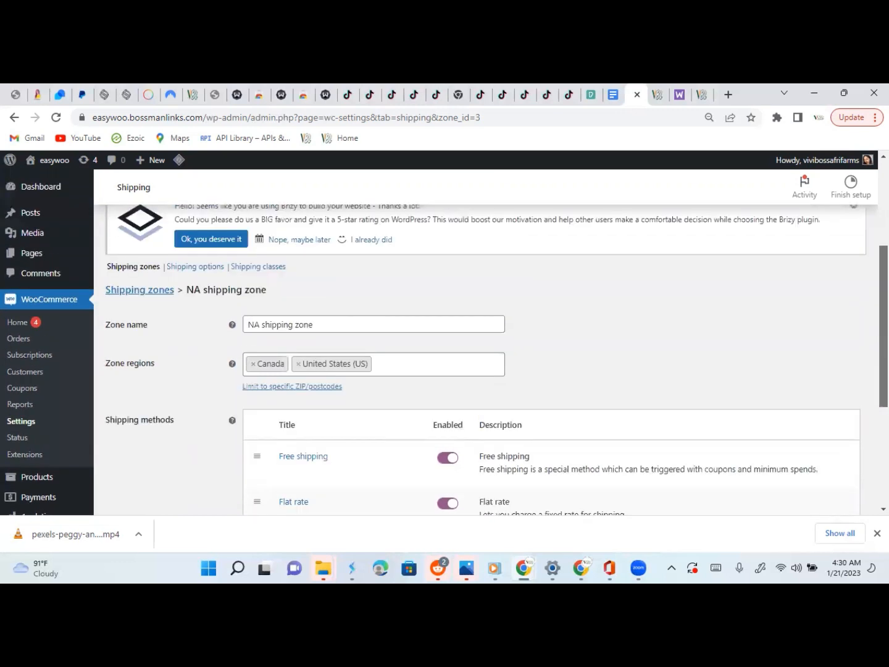
pyautogui.click(180, 273)
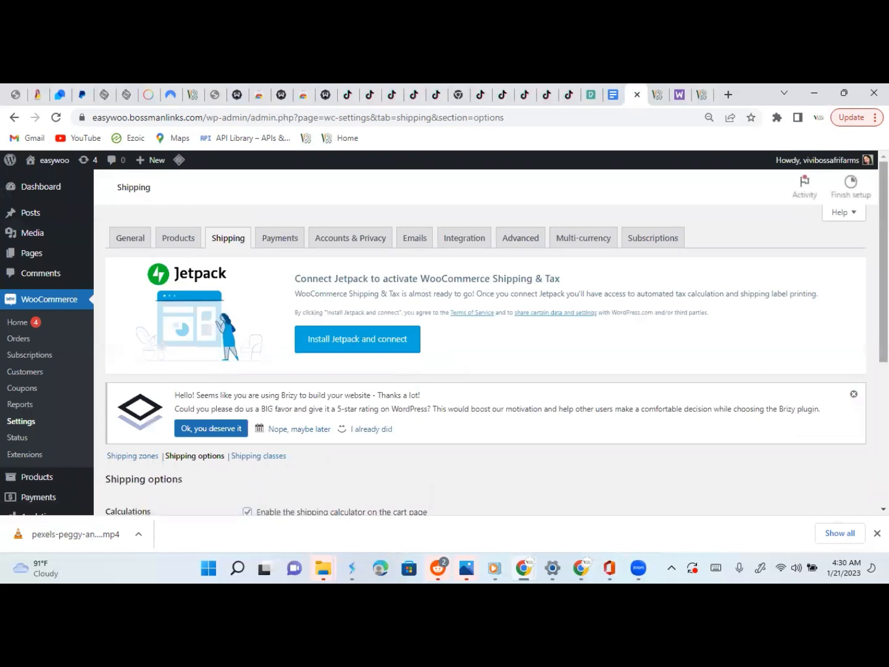
pyautogui.scroll(-3, 487, 340)
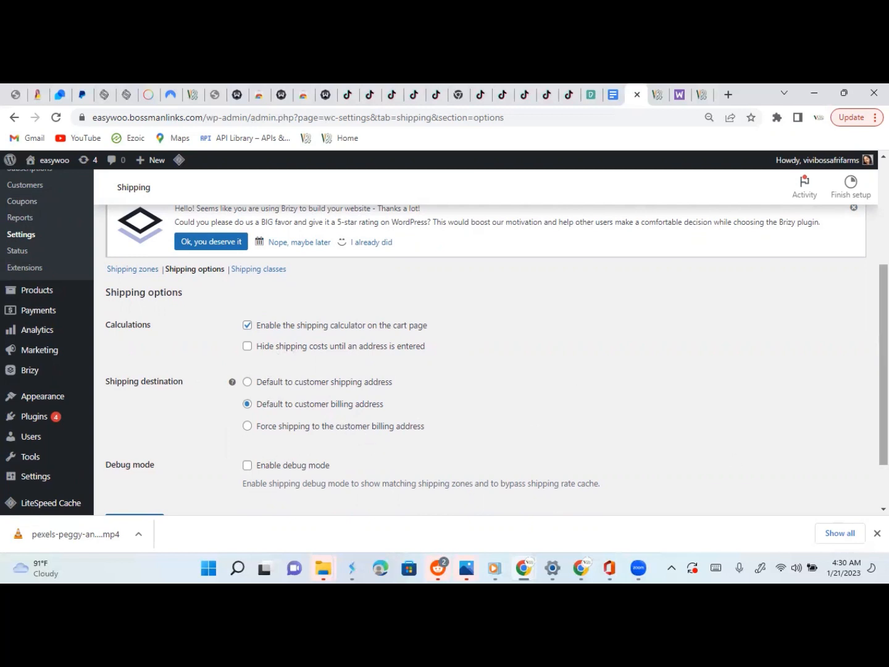
pyautogui.scroll(-1, 862, 354)
pyautogui.scroll(2, 862, 354)
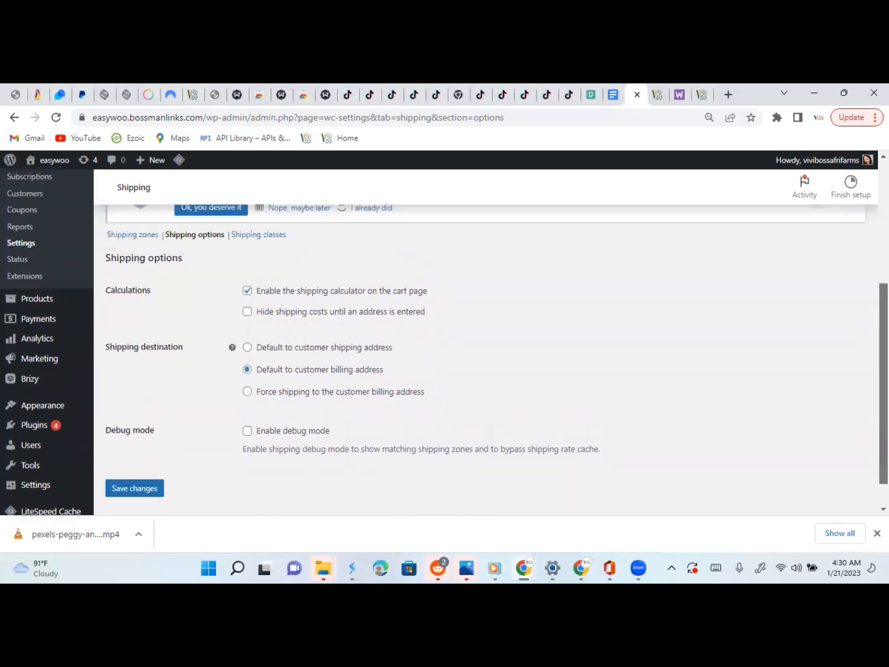
# - Open the shipping classes settings and bring the list of classes into view
pyautogui.click(264, 288)
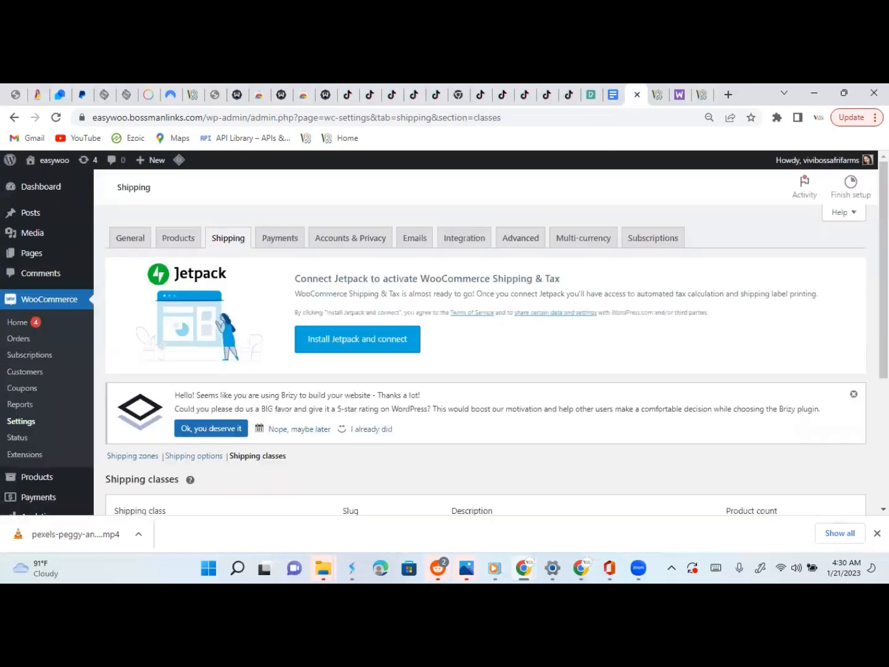
pyautogui.scroll(-2, 445, 338)
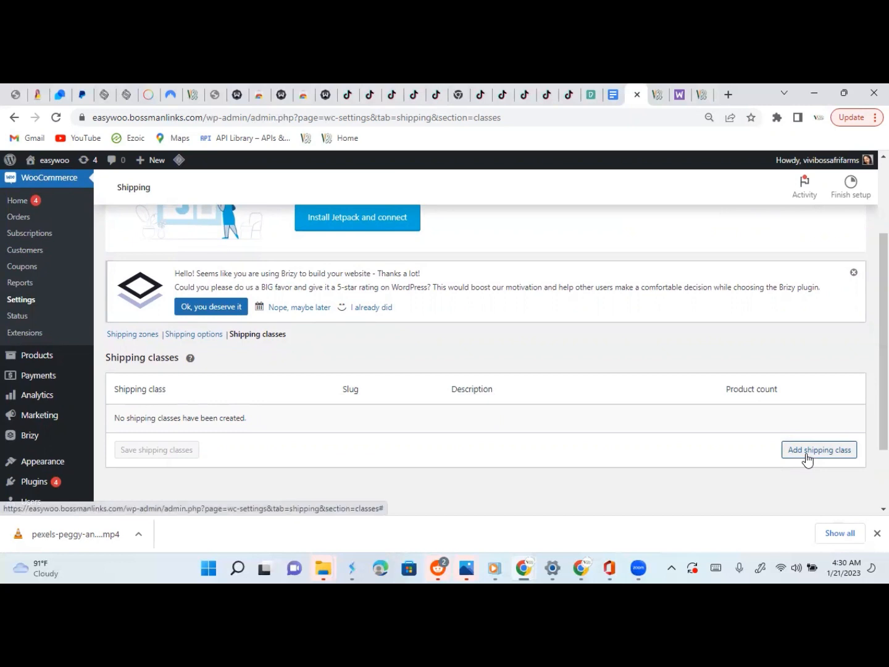
# - Create a shipping class named pen with slug penpen and description pen, and save the shipping classes
pyautogui.click(808, 451)
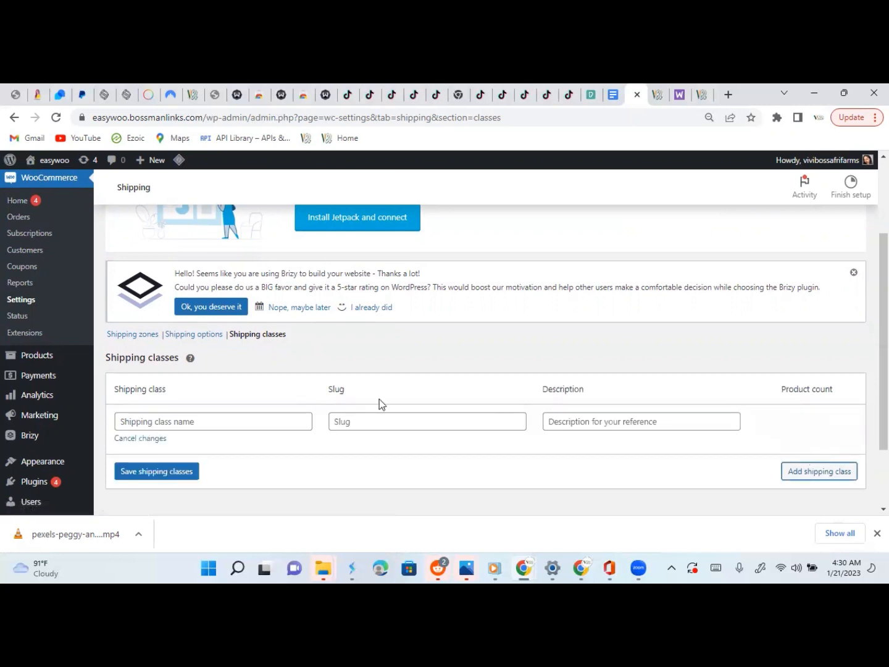
pyautogui.click(255, 425)
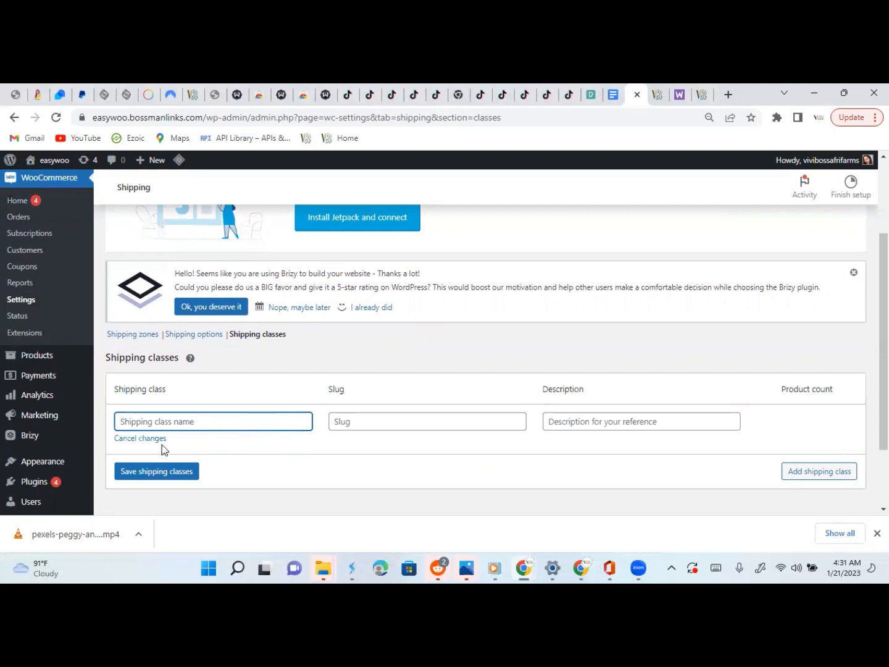
pyautogui.write('pen')
pyautogui.click(336, 425)
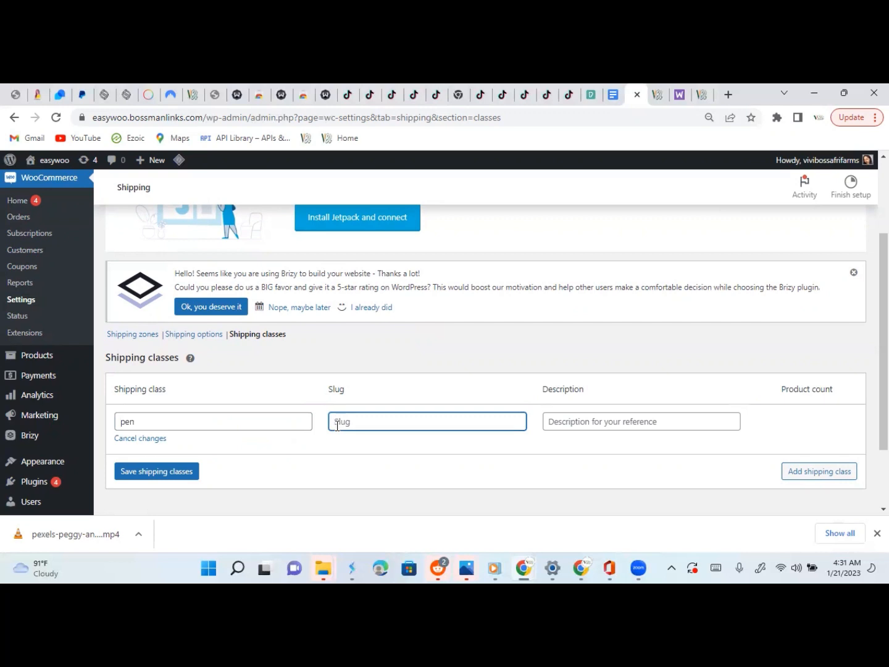
pyautogui.write('penpen')
pyautogui.click(562, 425)
pyautogui.write('pen')
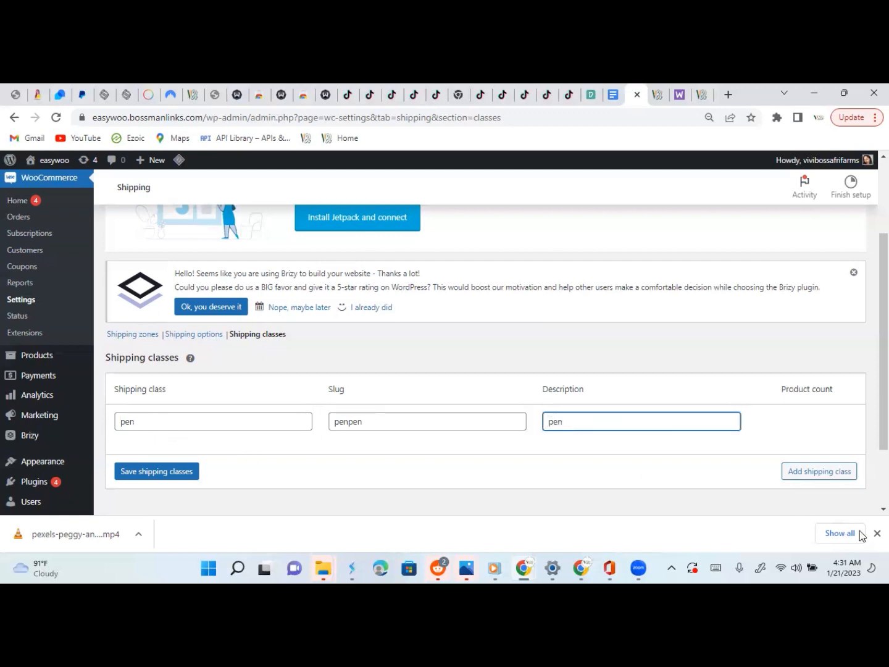
pyautogui.click(803, 473)
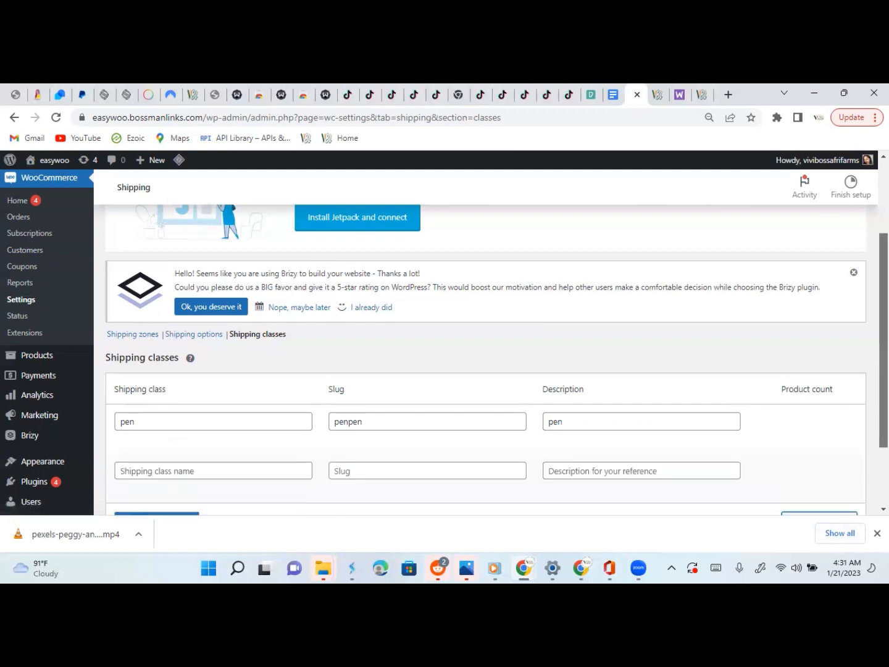
pyautogui.scroll(-2, 260, 487)
pyautogui.click(170, 425)
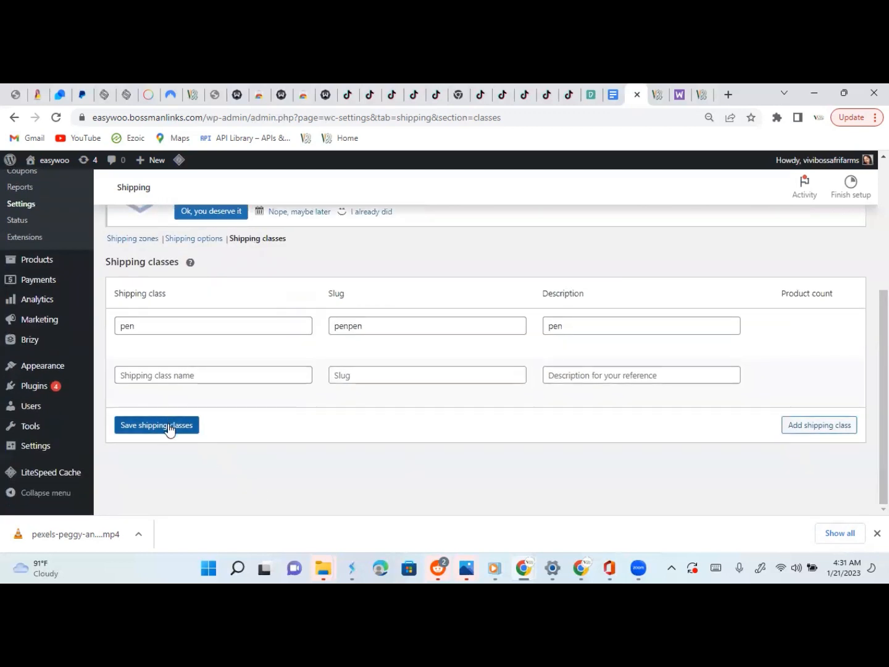
# - Return to the shipping zones and open the Flat rate method's settings in the NA shipping zone
pyautogui.click(145, 248)
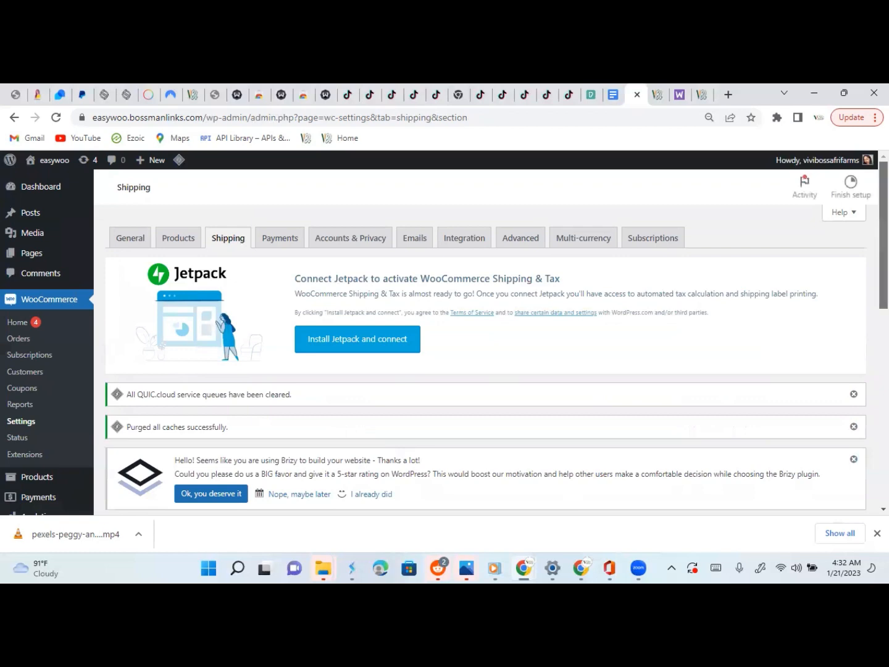
pyautogui.scroll(-5, 486, 345)
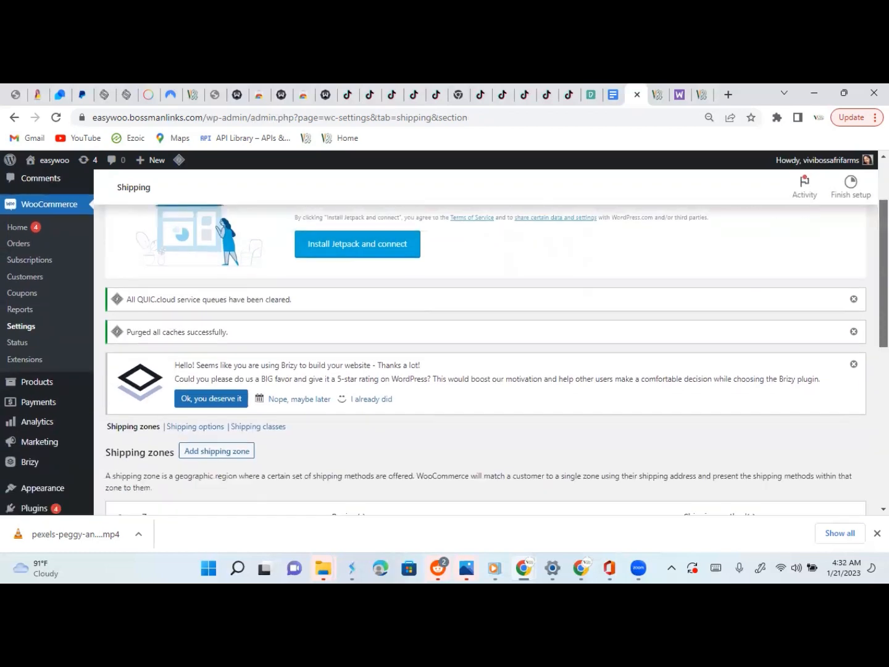
pyautogui.scroll(-2, 486, 346)
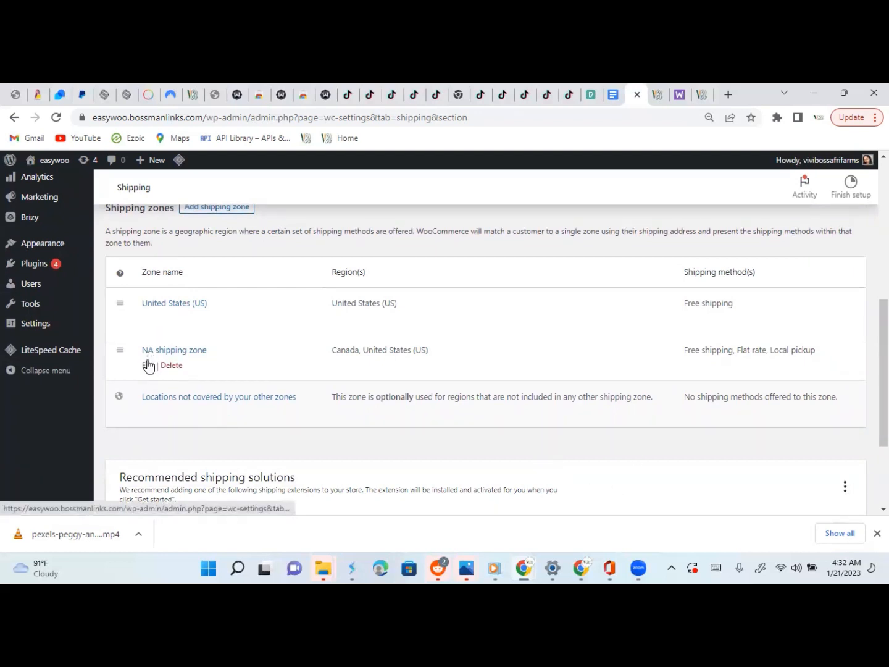
pyautogui.click(148, 365)
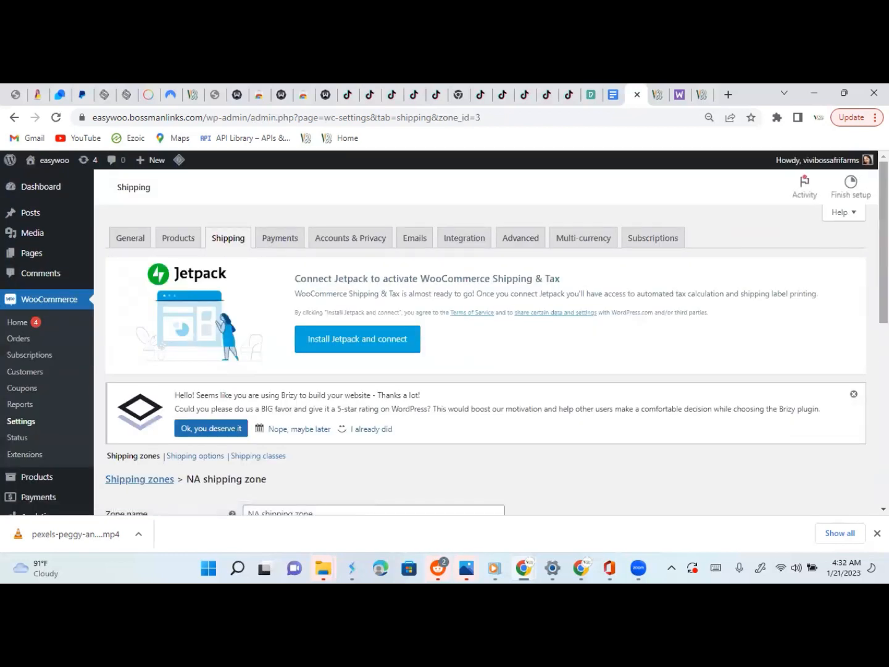
pyautogui.scroll(-2, 491, 346)
pyautogui.moveTo(883, 304); pyautogui.dragTo(883, 372)
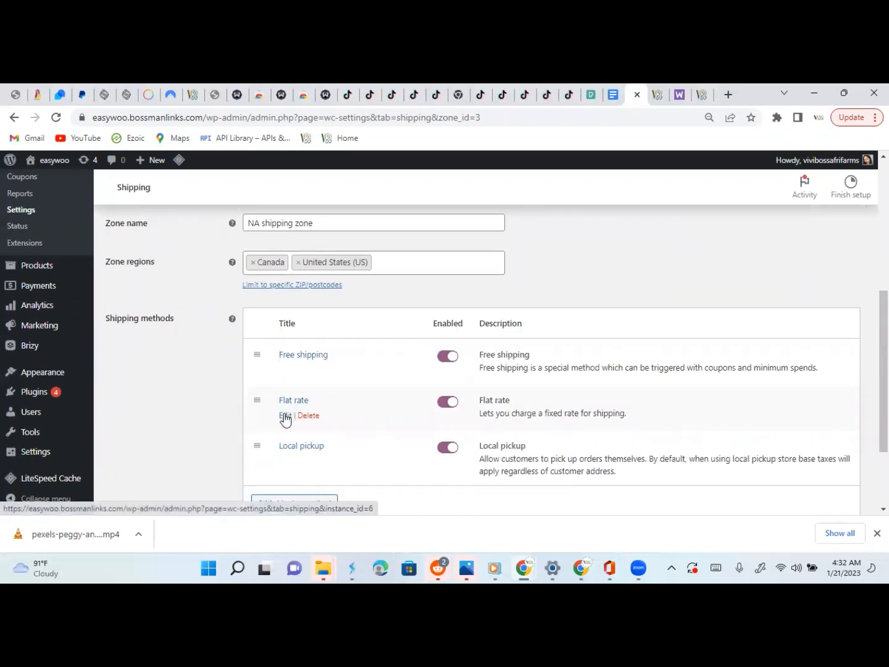
pyautogui.click(285, 417)
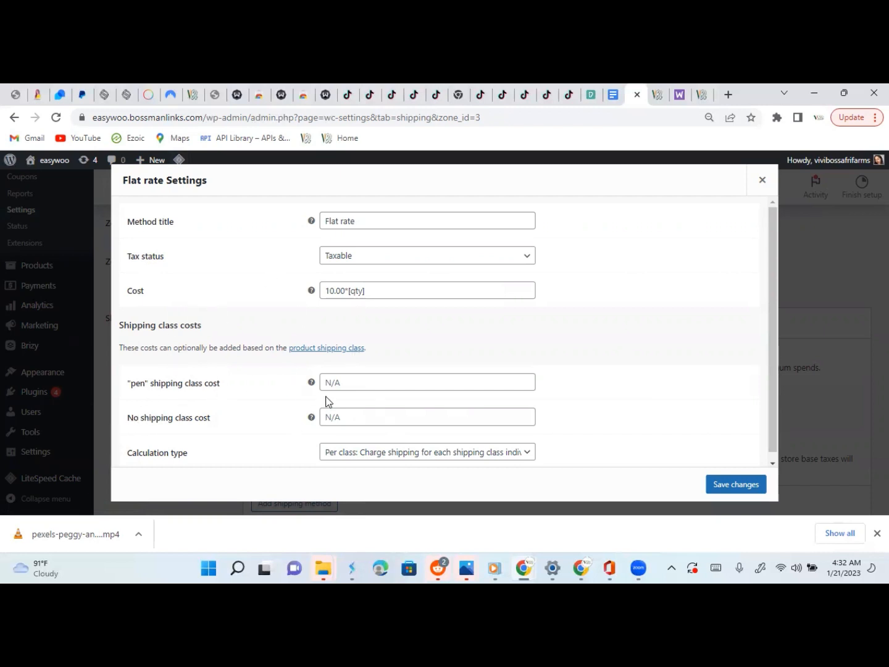
# - Set the "pen" shipping class cost to 5.00*[qty] in the Flat rate settings
pyautogui.click(355, 384)
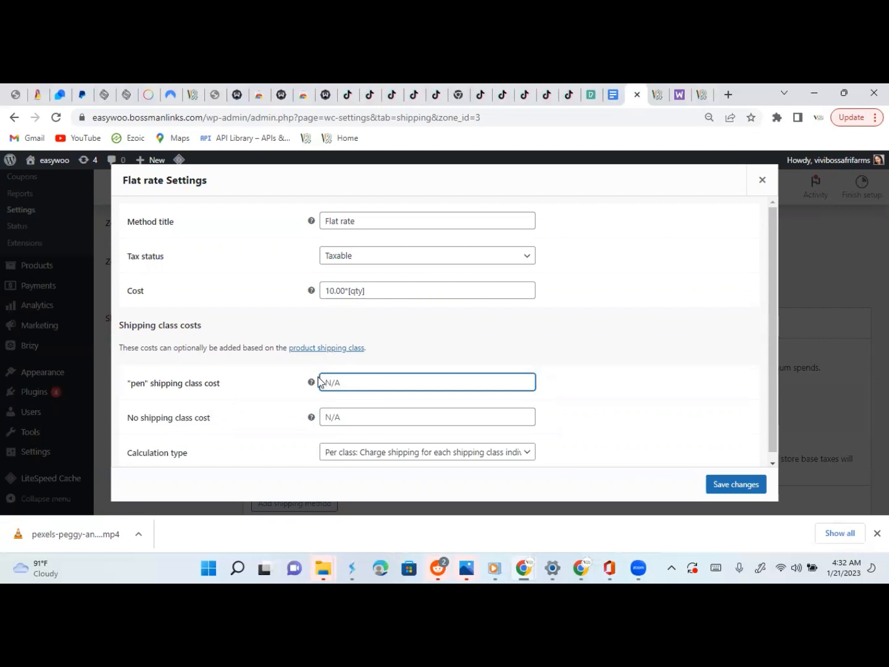
pyautogui.rightClick(357, 383)
pyautogui.click(395, 261)
pyautogui.click(335, 383)
pyautogui.press('BackSpace')
pyautogui.press('BackSpace')
pyautogui.write('5')
pyautogui.click(308, 415)
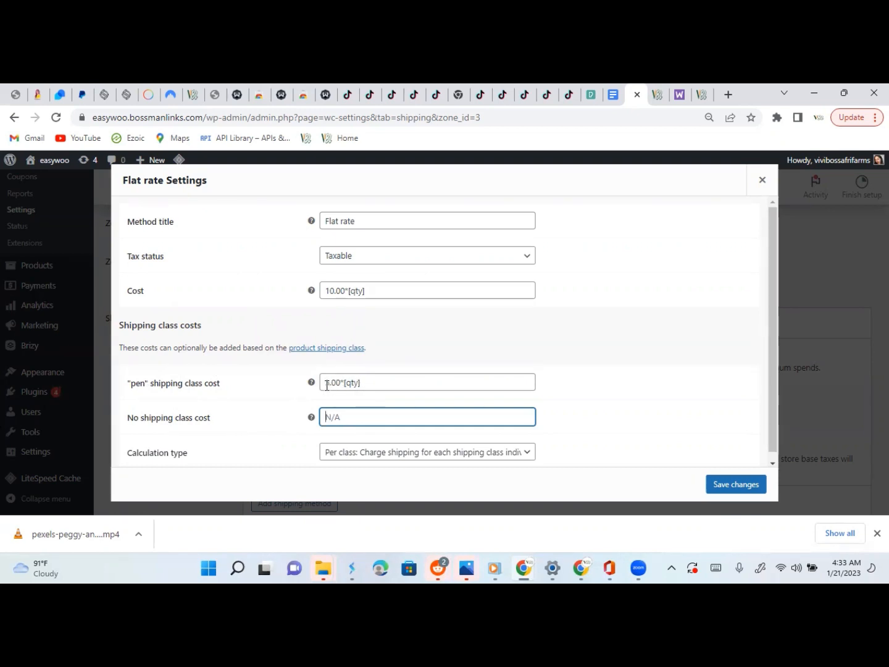
# - Set the no shipping class cost to 50.00*[qty] by reusing the pen cost formula, and save the Flat rate settings
pyautogui.moveTo(327, 385); pyautogui.dragTo(351, 386)
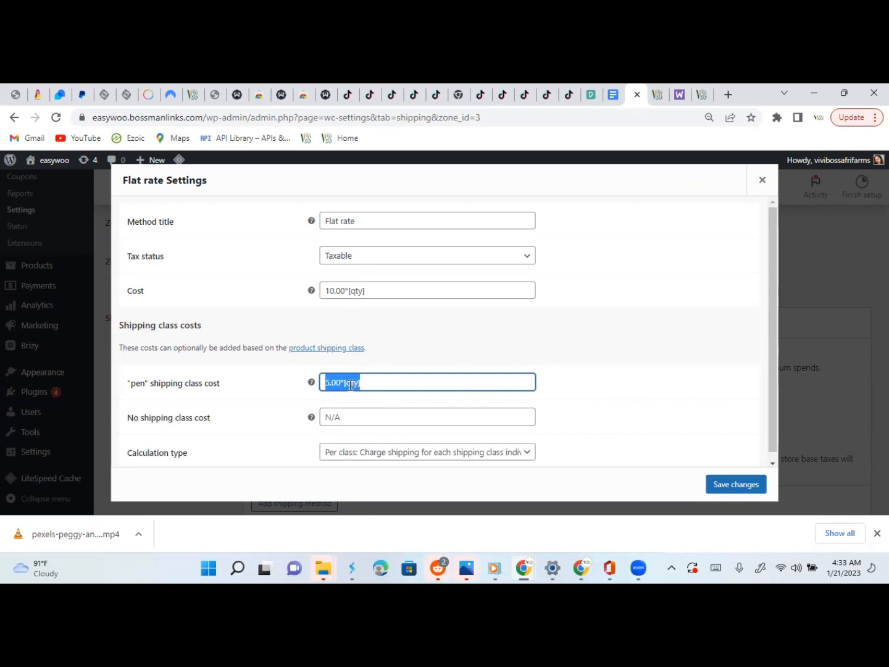
pyautogui.rightClick(351, 385)
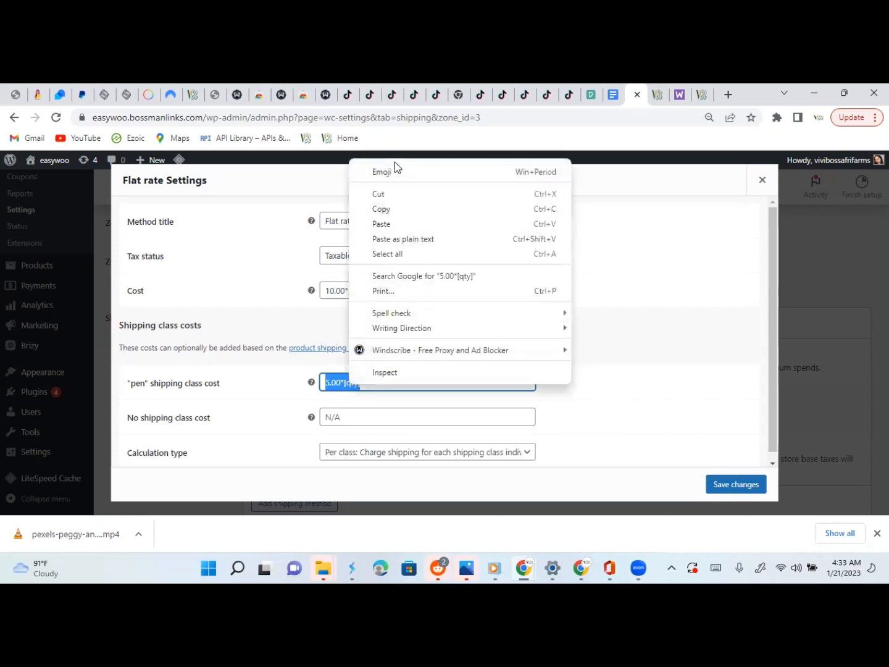
pyautogui.click(385, 210)
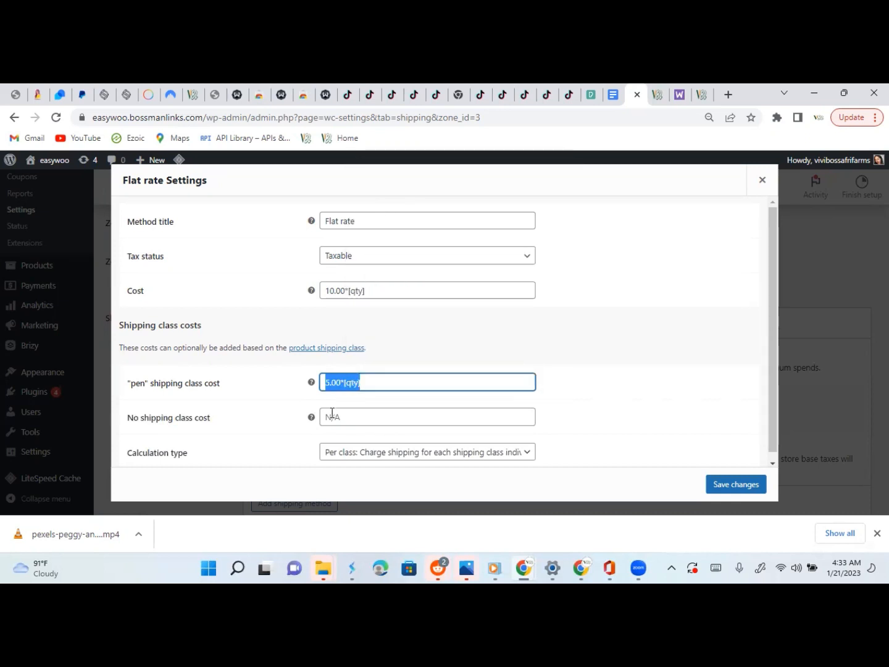
pyautogui.click(334, 414)
pyautogui.rightClick(332, 413)
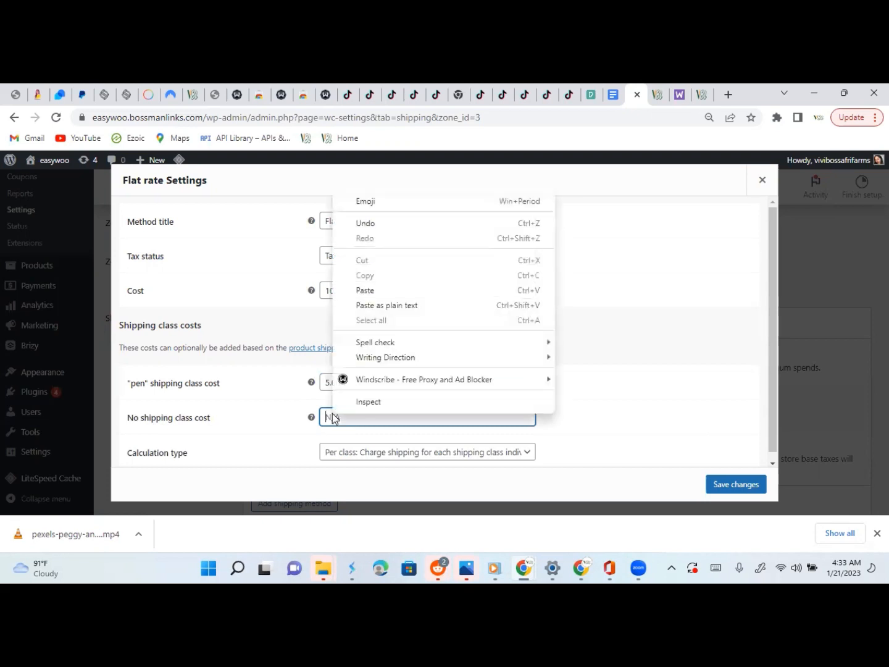
pyautogui.click(370, 292)
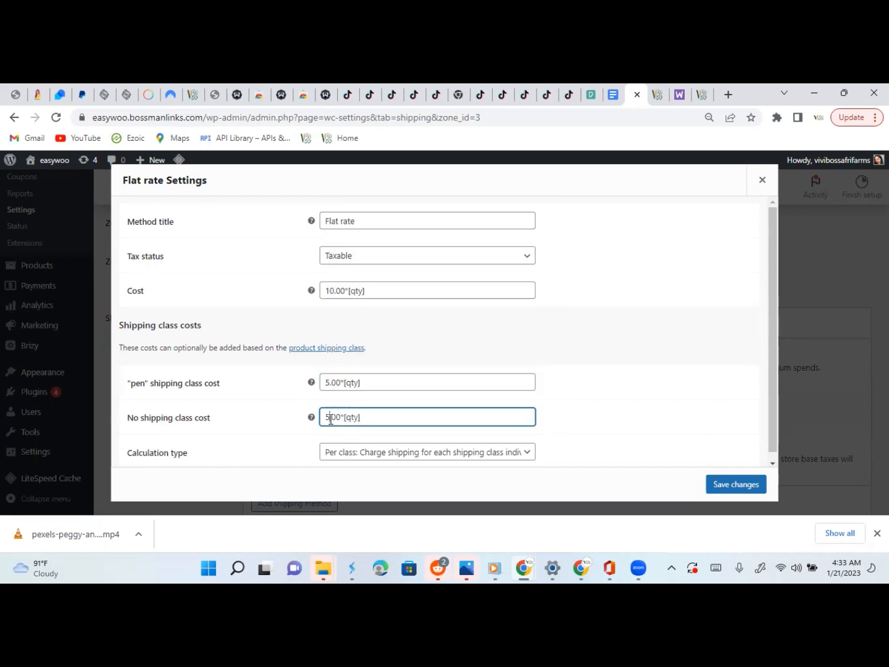
pyautogui.press('BackSpace')
pyautogui.write('50')
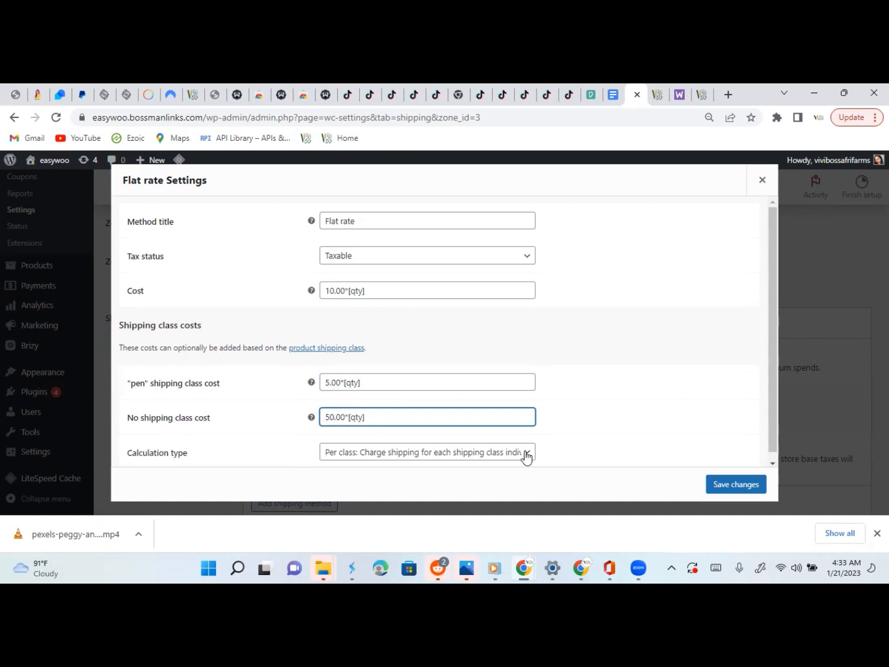
pyautogui.click(748, 485)
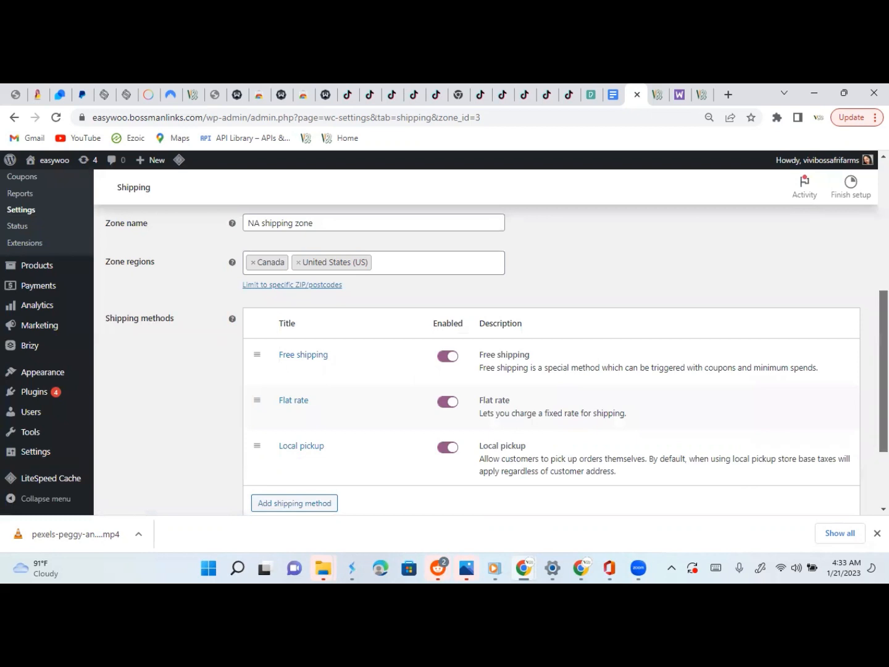
pyautogui.scroll(3, 376, 320)
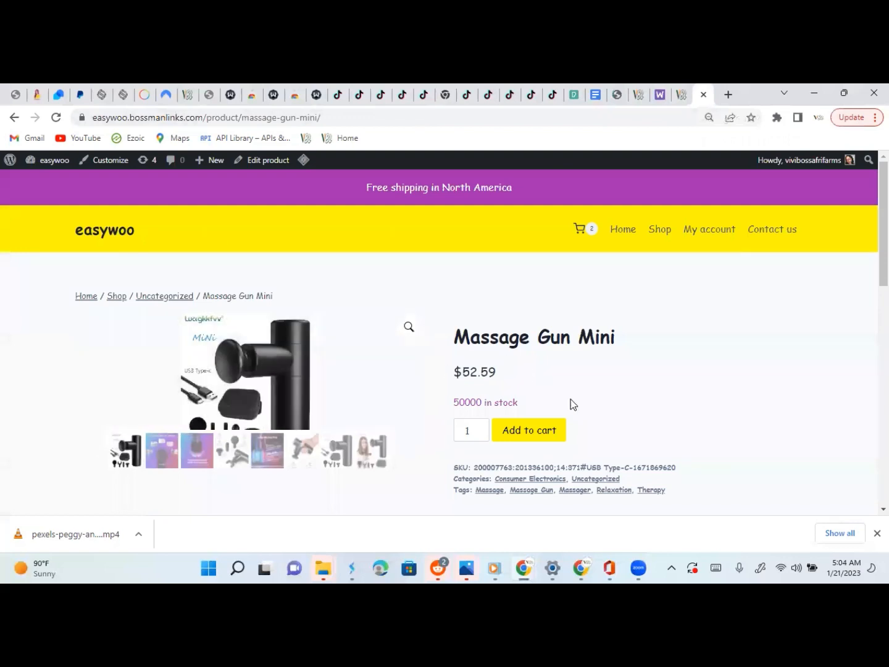
# - Add one Massage Gun Mini to the cart on the storefront and check the shipping shown in the cart totals
pyautogui.click(534, 437)
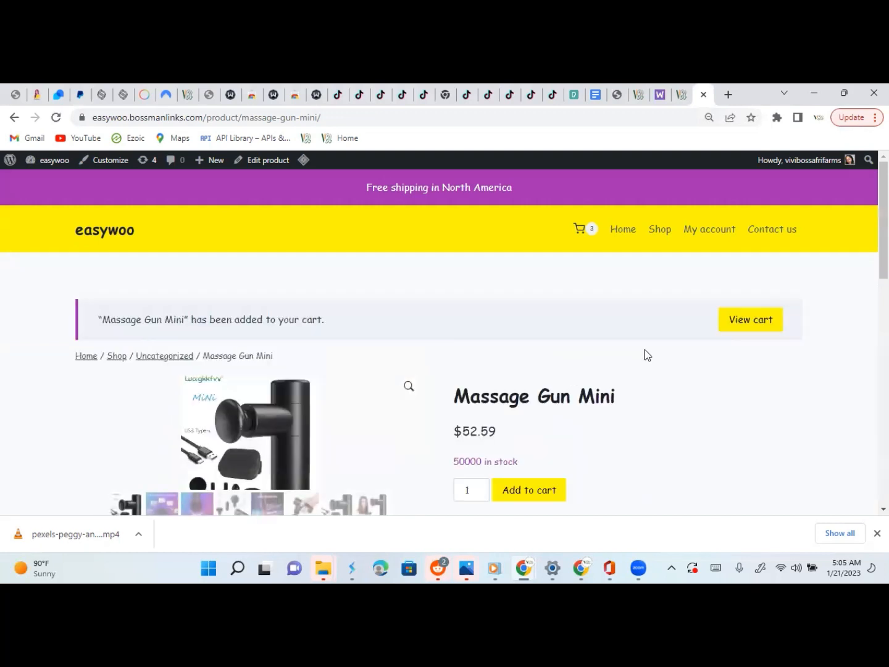
pyautogui.click(749, 325)
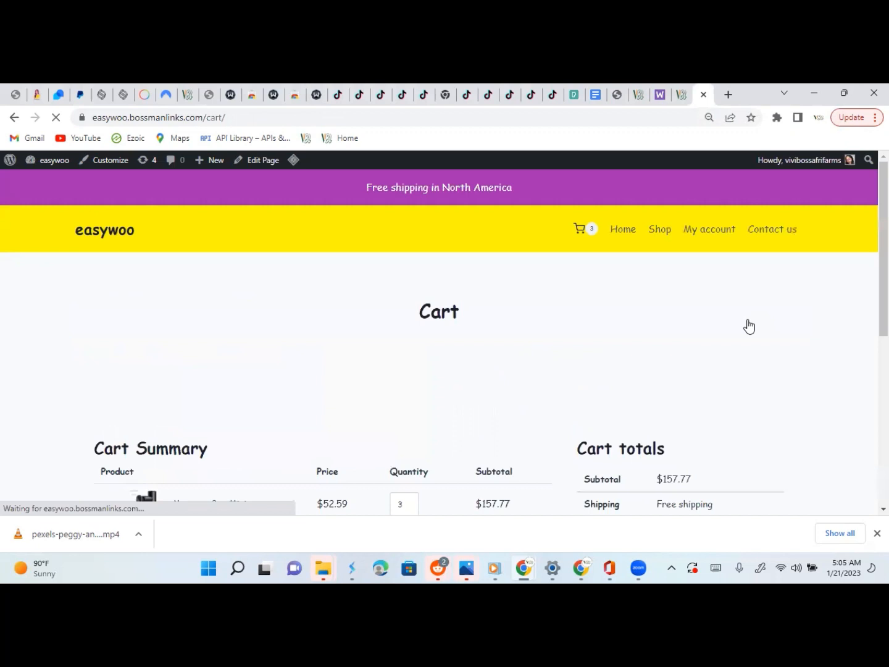
pyautogui.moveTo(884, 312); pyautogui.dragTo(884, 339)
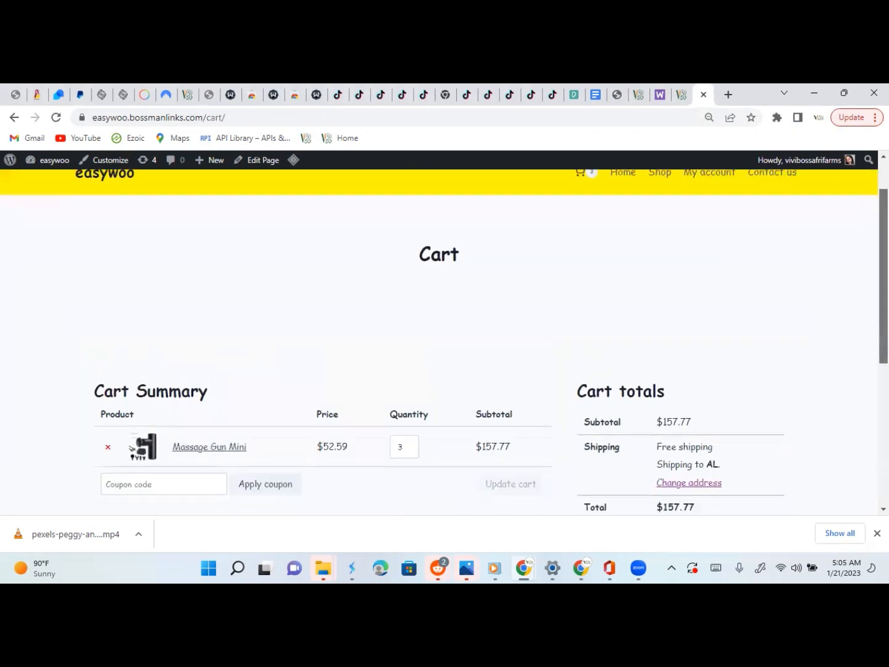
pyautogui.scroll(-1, 670, 411)
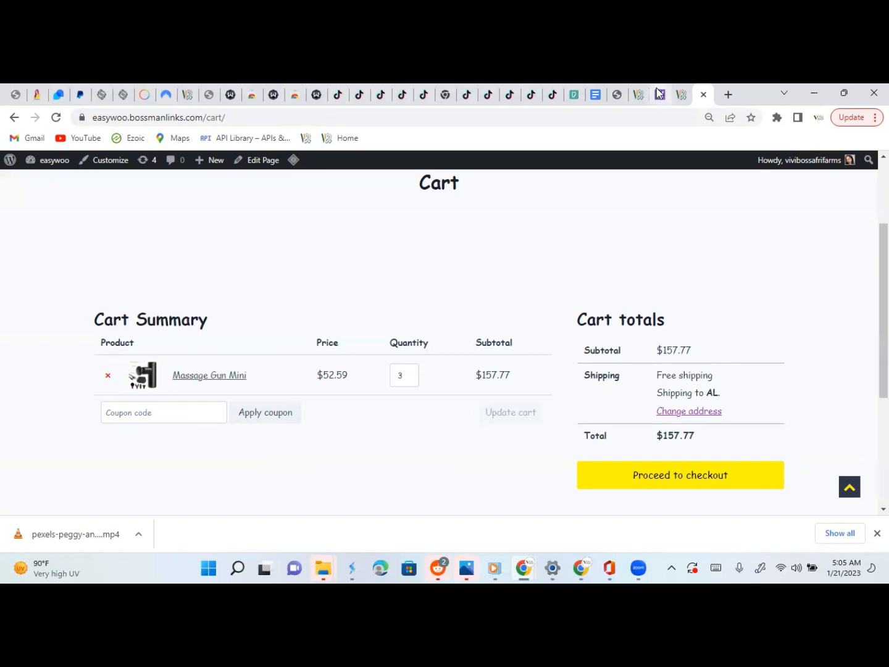
# - Return to the list of shipping zones in the WooCommerce shipping settings
pyautogui.click(615, 96)
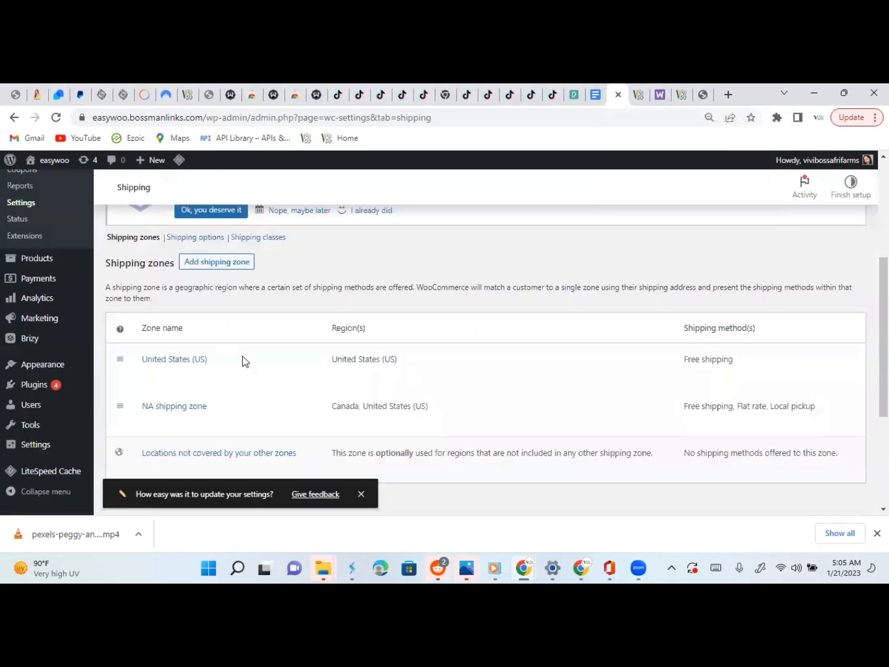